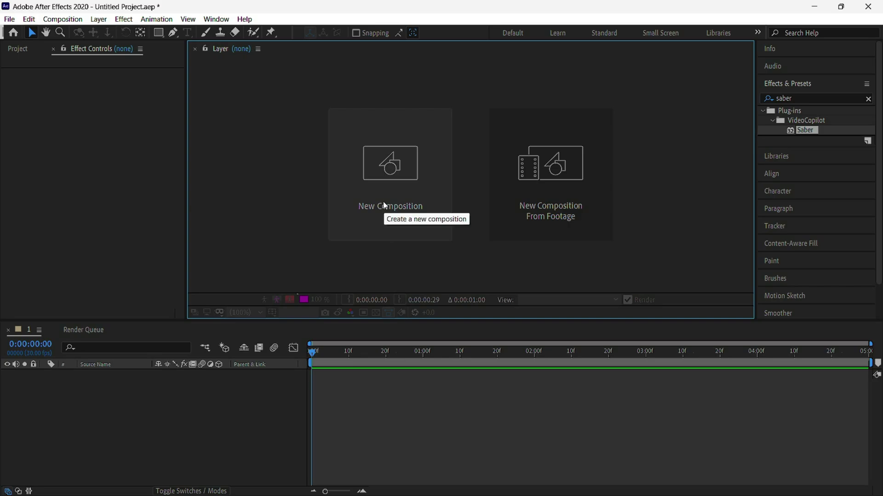
Create a new 1920×1080, 30 fps, 5-second composition named India.
left_click(383, 202)
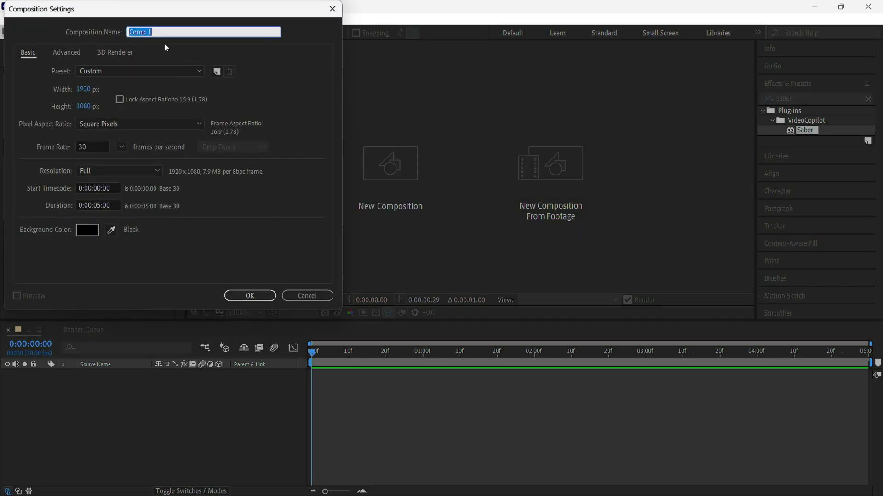
key("BackSpace")
type("da")
left_click(257, 294)
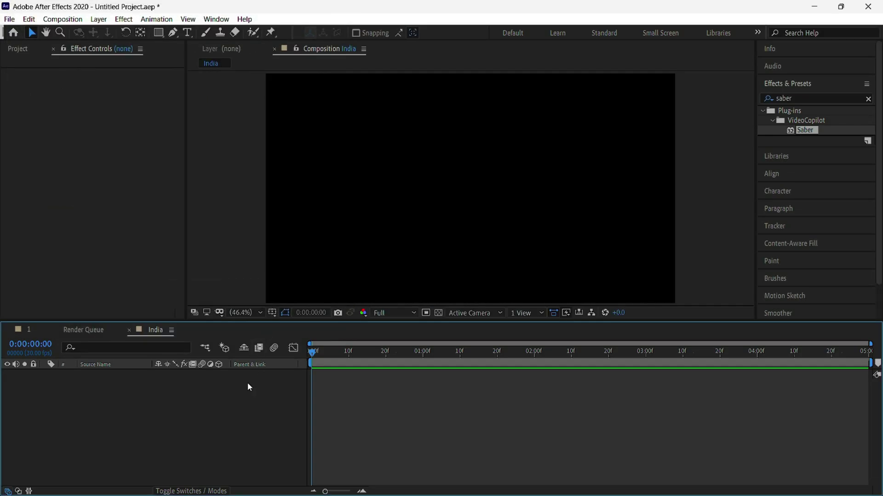
key("ctrl+t")
Add a text layer reading 'Simplyilustt' to the India composition.
right_click(230, 298)
mouse_move(276, 306)
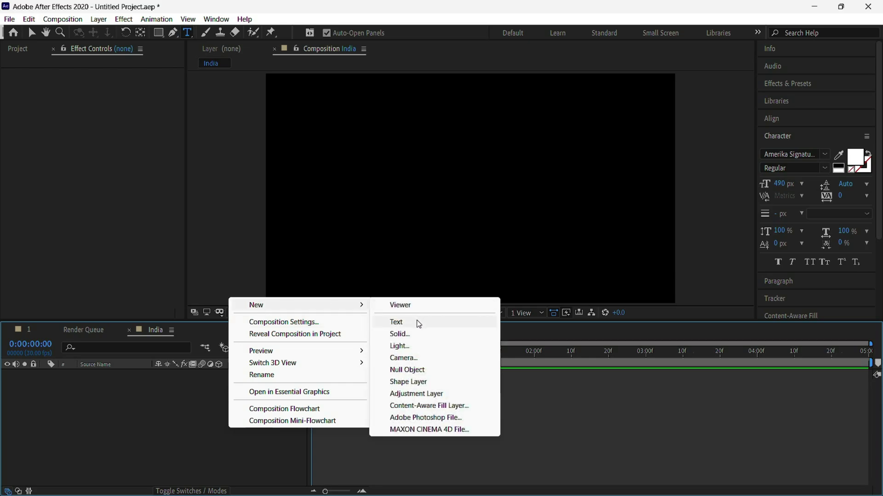
left_click(419, 323)
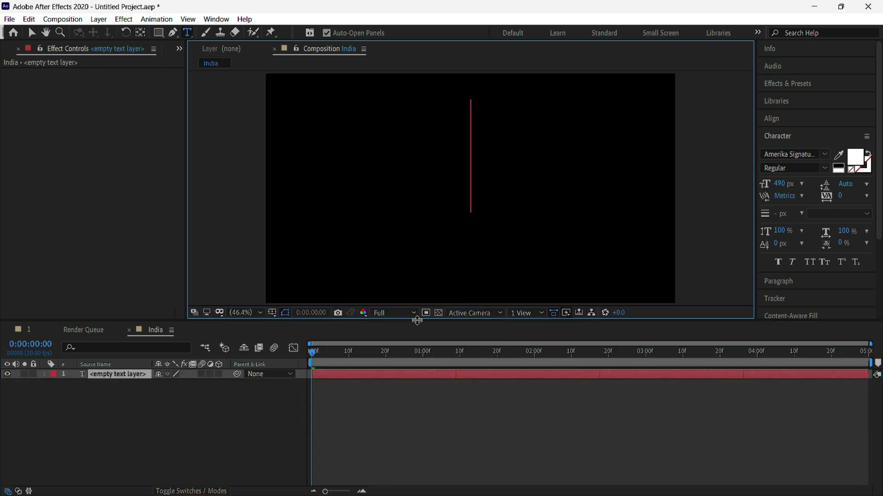
type("Simplyil")
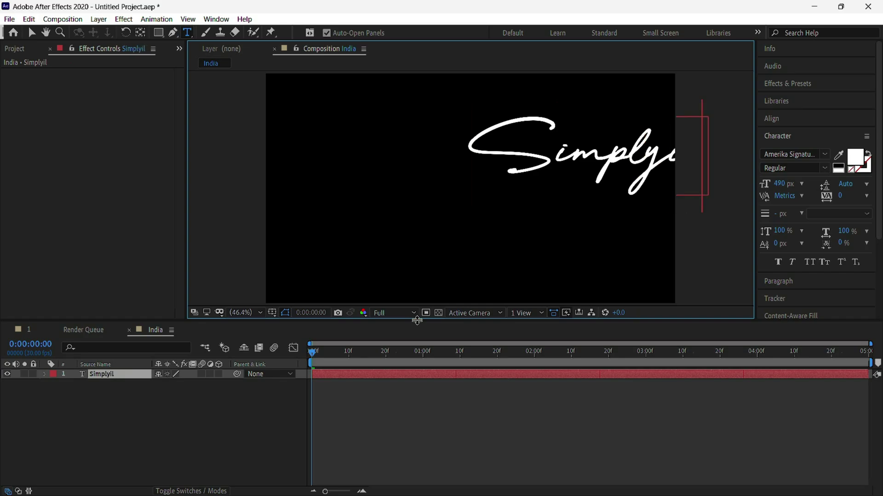
type("ustt")
key("ctrl+a")
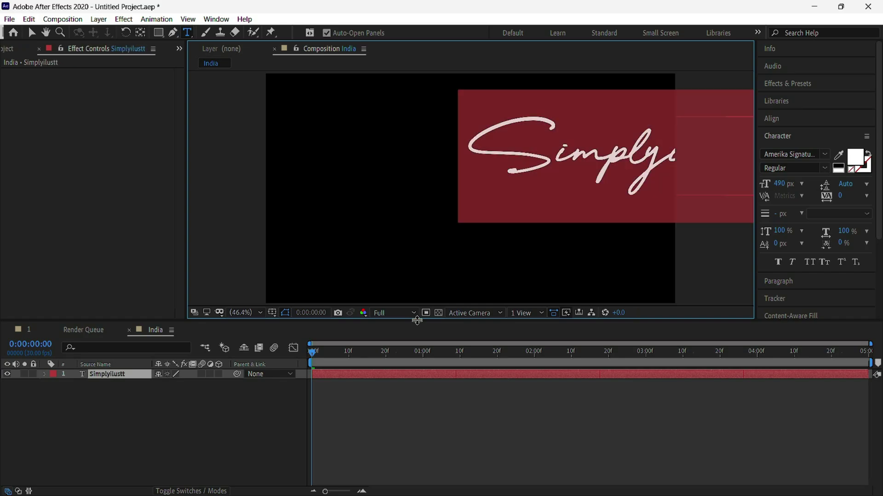
left_click(32, 32)
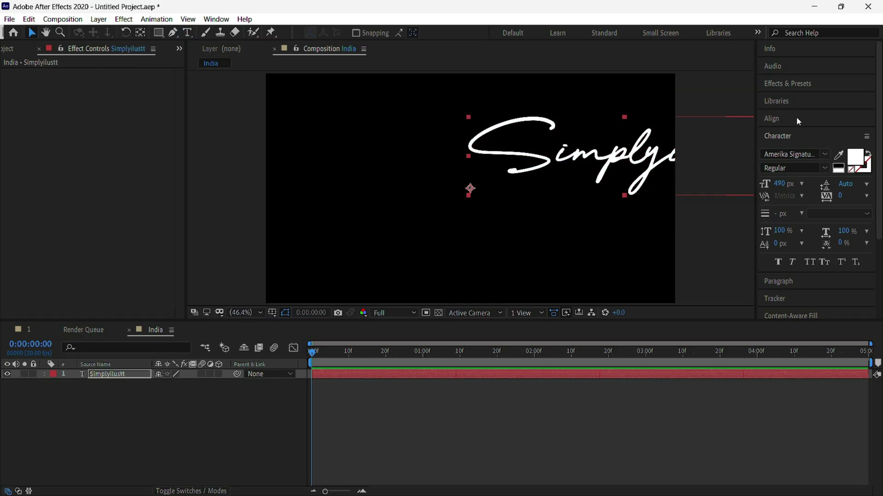
Centre the text horizontally and vertically in the frame, with its anchor at the text centre.
left_click(771, 118)
left_click(788, 147)
left_click(846, 147)
left_click(141, 32)
key("ctrl+alt+Home")
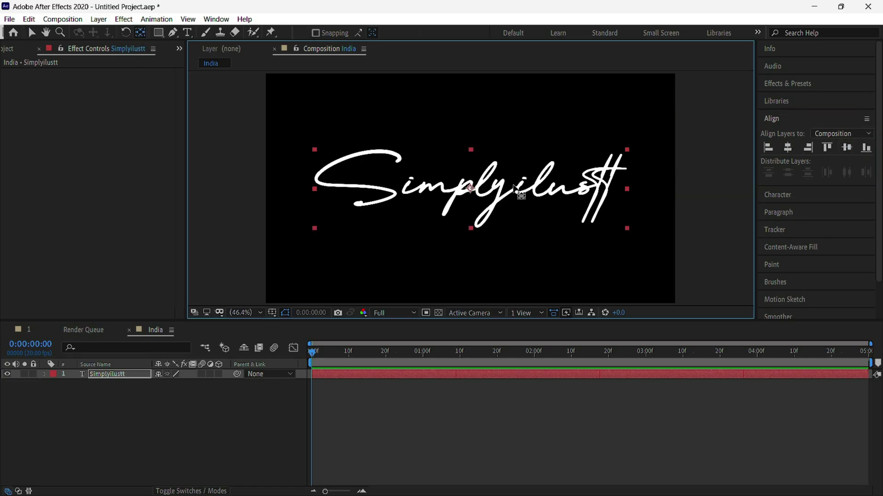
key("F3")
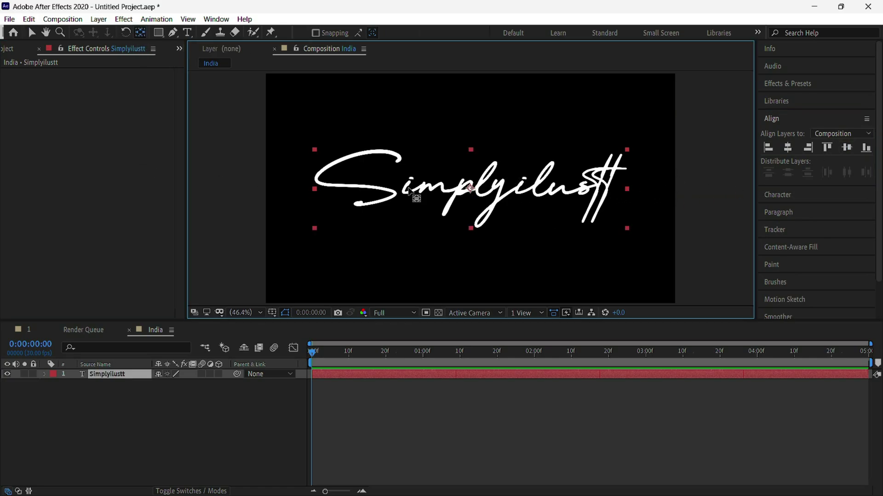
key("v")
double_click(409, 184)
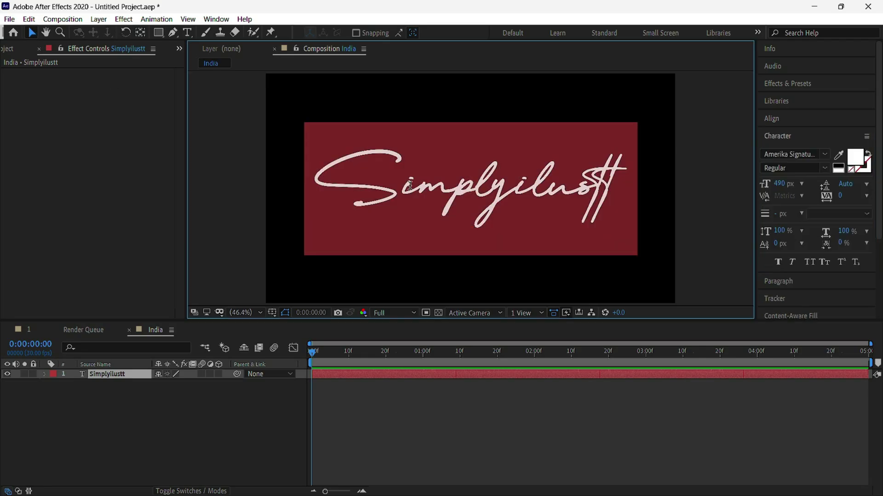
left_click(825, 154)
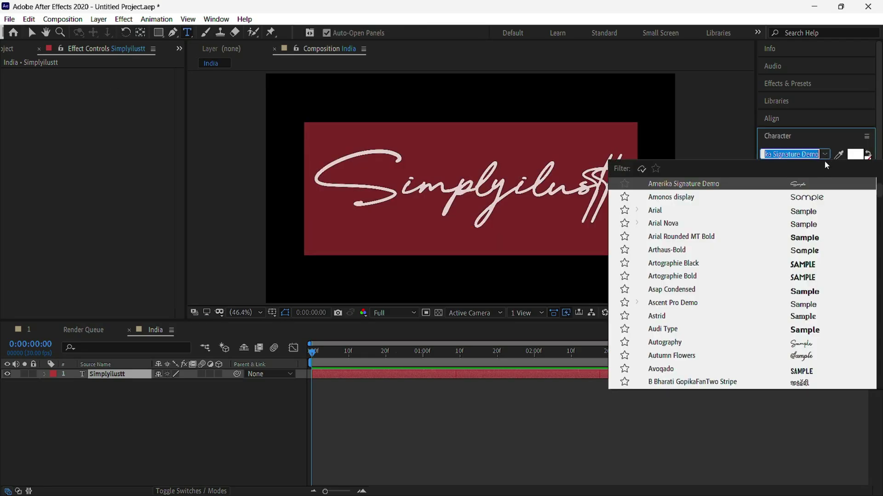
Change the text's font to Bassy.
left_click(805, 344)
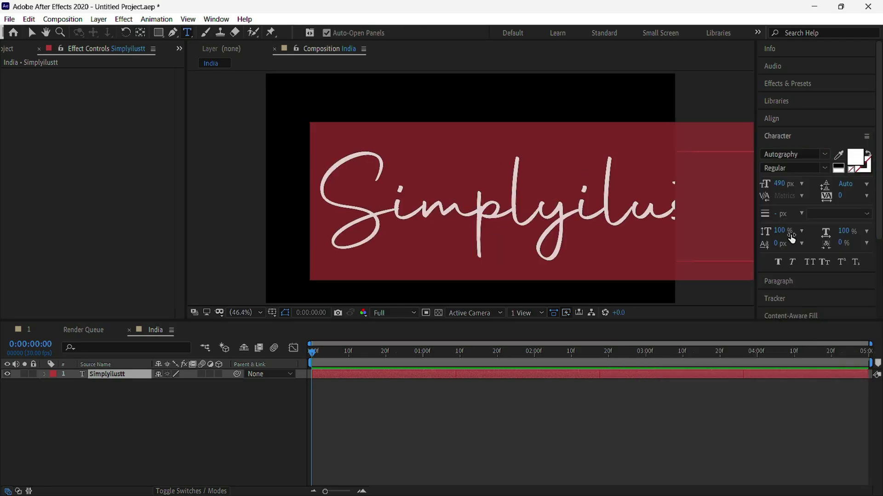
left_click(824, 154)
scroll(801, 360, "down", 2)
scroll(801, 360, "down", 2)
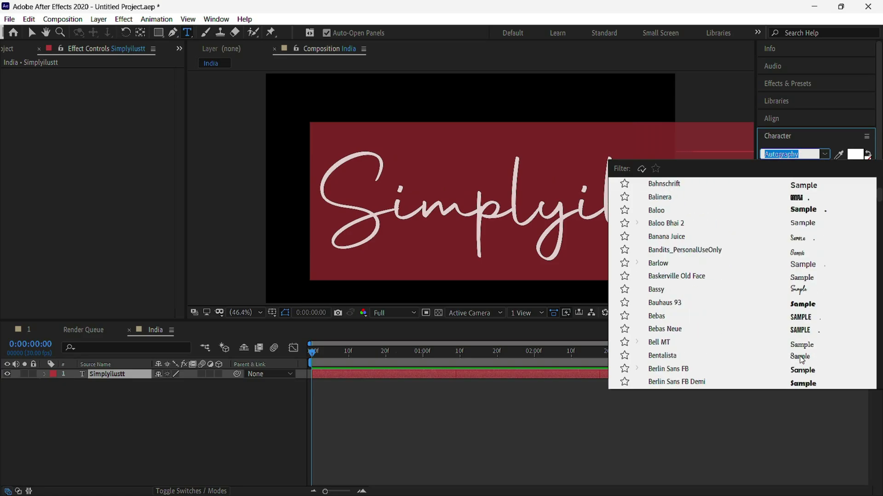
left_click(804, 295)
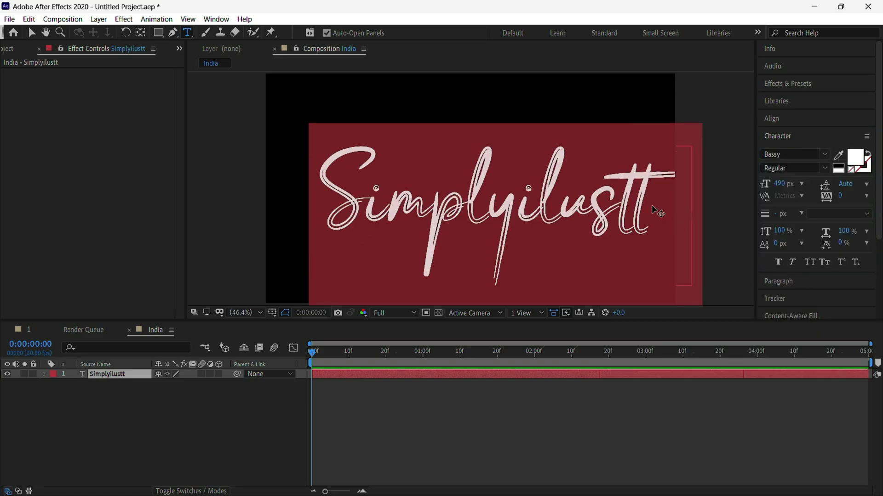
left_click(31, 33)
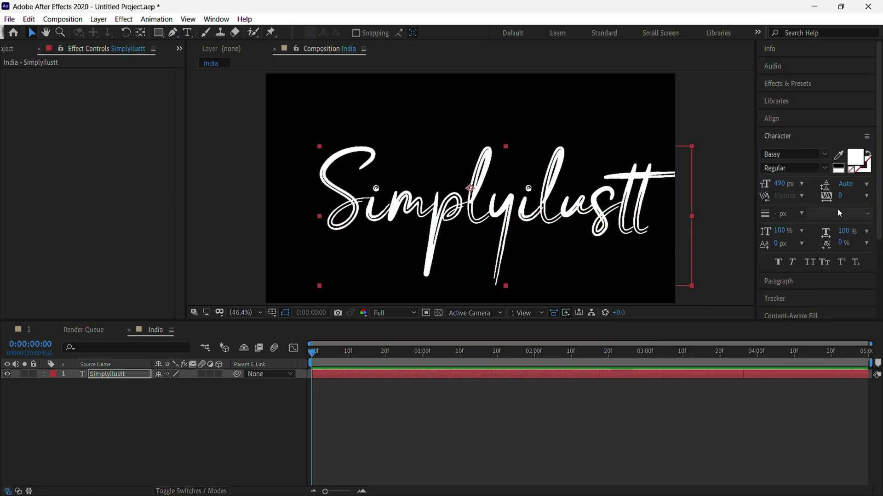
Re-centre the Bassy text both ways in the composition and centre its anchor point.
left_click(802, 120)
left_click(788, 147)
left_click(846, 147)
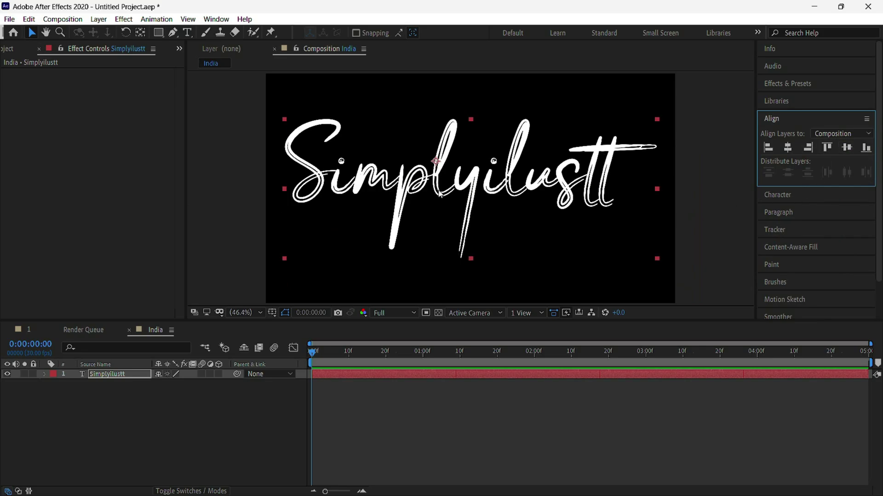
double_click(140, 33)
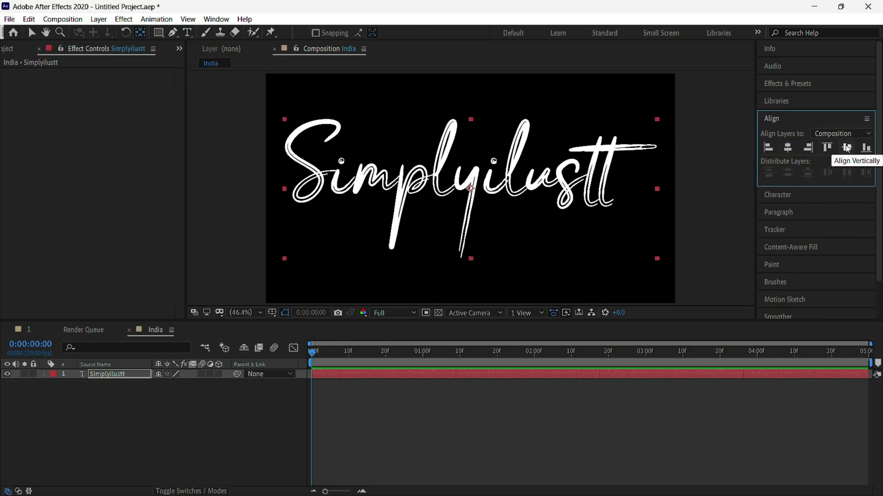
left_click(789, 53)
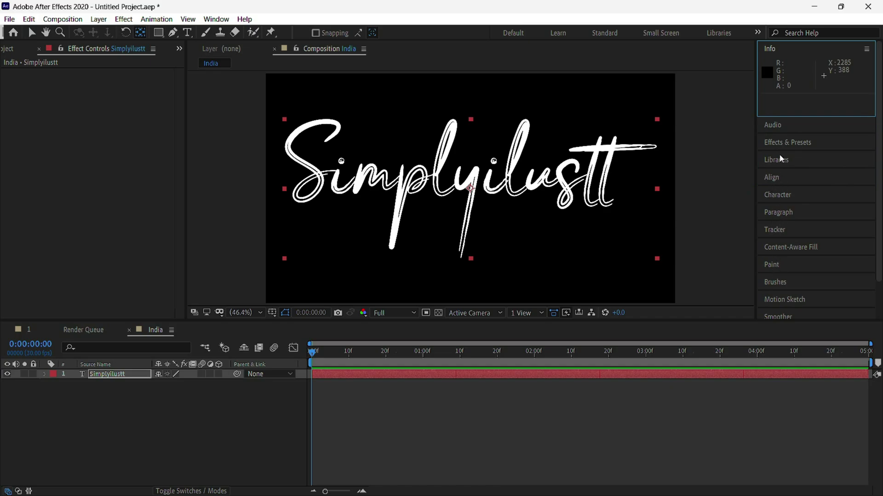
left_click(779, 214)
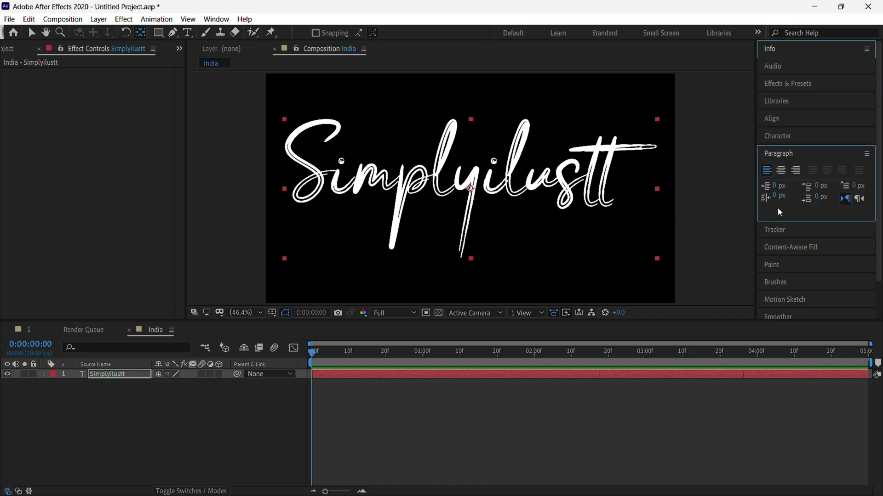
Reduce the font size to 380 px and re-centre the text horizontally.
left_click(781, 137)
left_click_drag(779, 184, 752, 189)
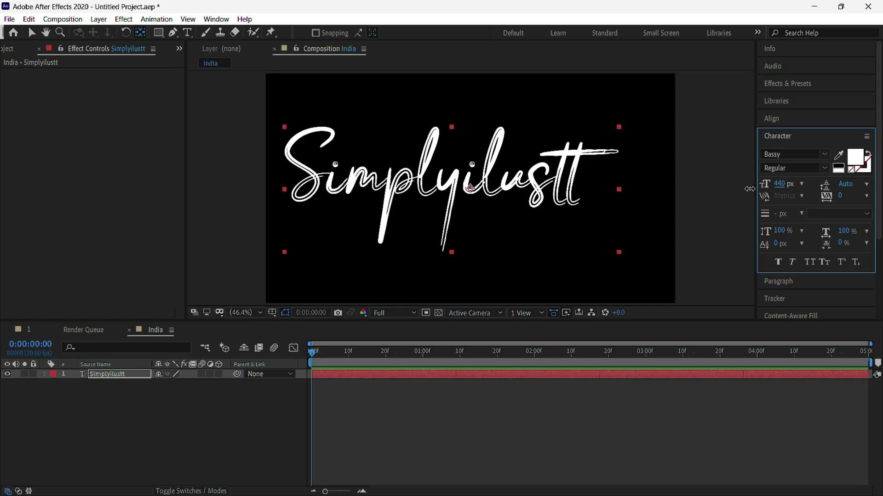
left_click_drag(752, 189, 745, 189)
key("ctrl+alt+Home")
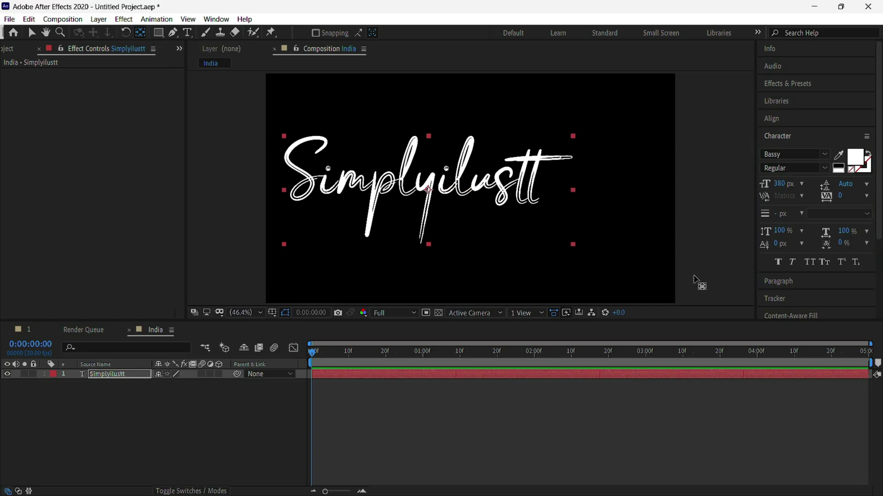
left_click(771, 118)
left_click(788, 148)
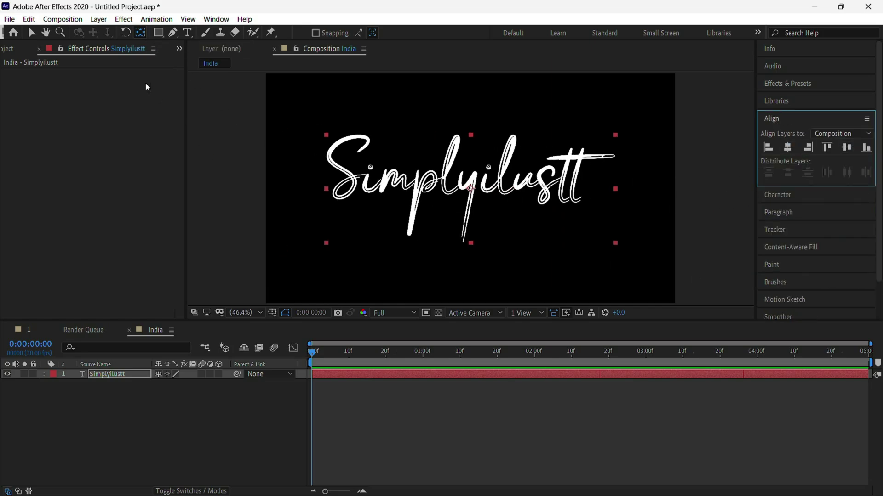
Rotate the text to a slight counter-clockwise tilt.
left_click(124, 33)
left_click_drag(619, 196, 644, 161)
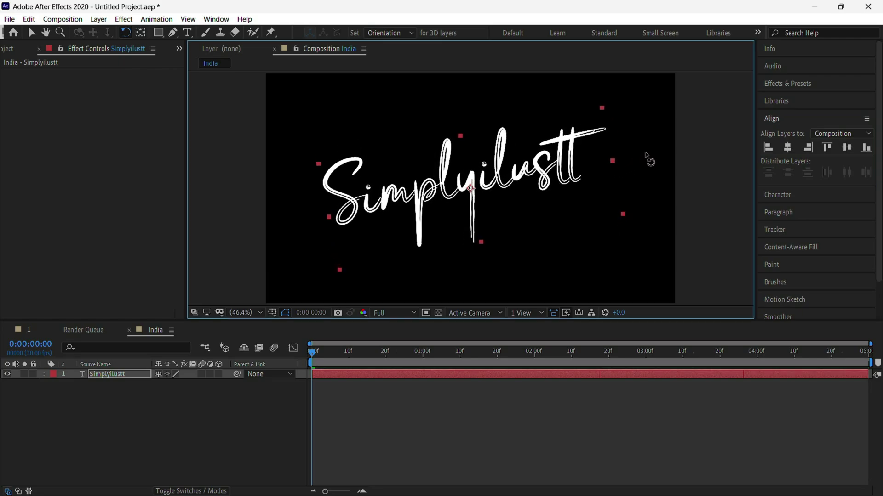
left_click(788, 148)
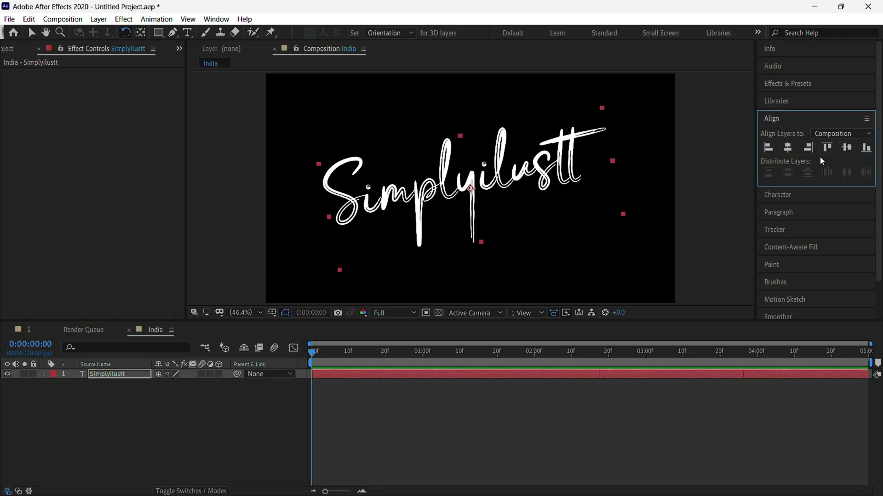
left_click(32, 33)
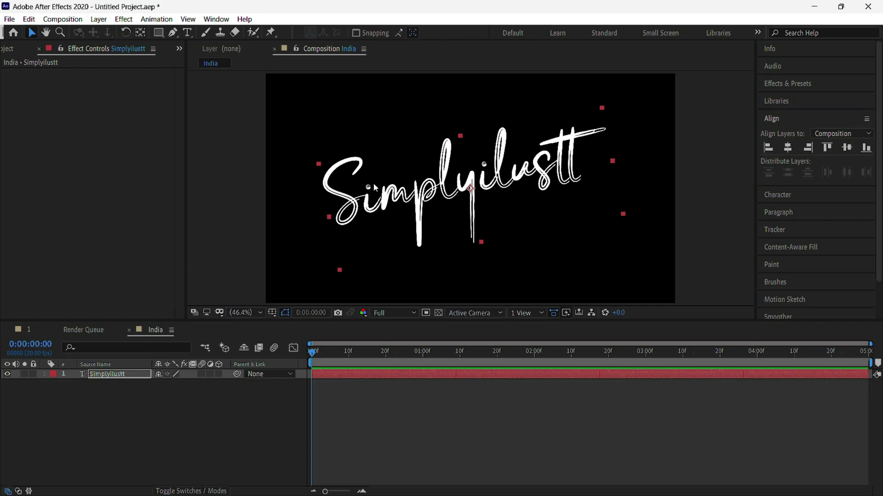
Add a new solid named 'salid' and apply the Saber effect to it.
right_click(188, 432)
mouse_move(276, 308)
left_click(364, 337)
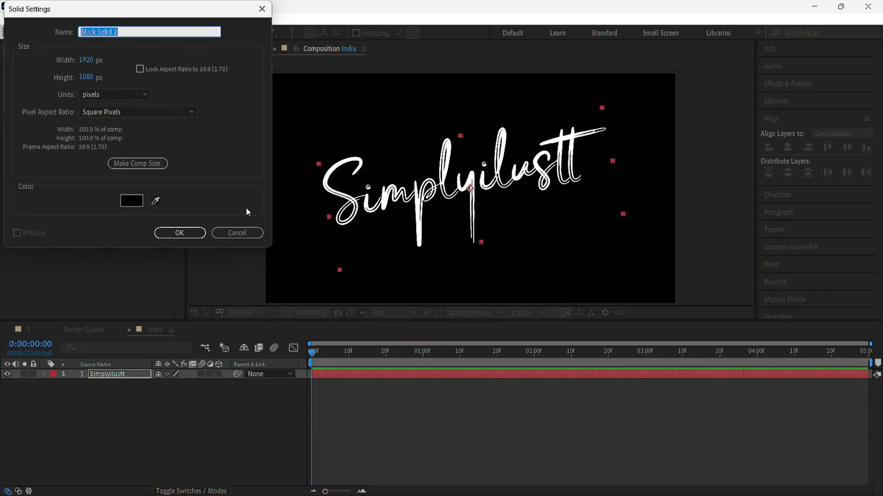
type("salid")
key("Return")
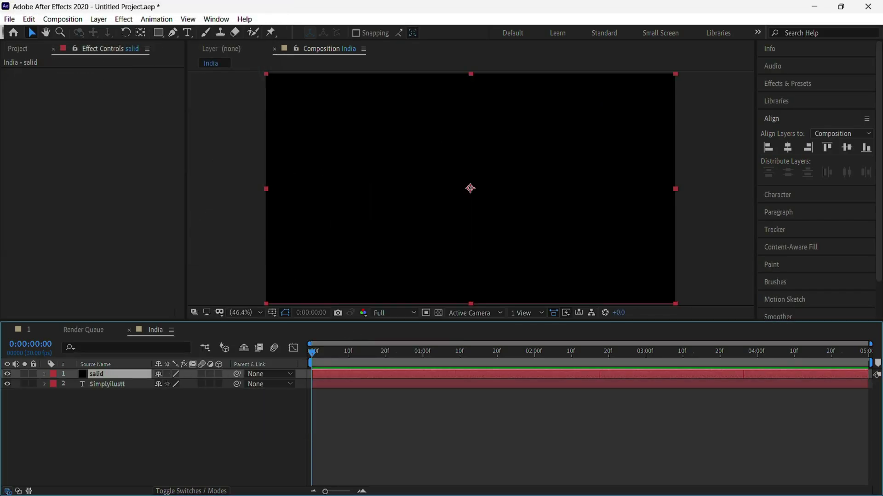
left_click(787, 83)
left_click_drag(805, 131, 119, 374)
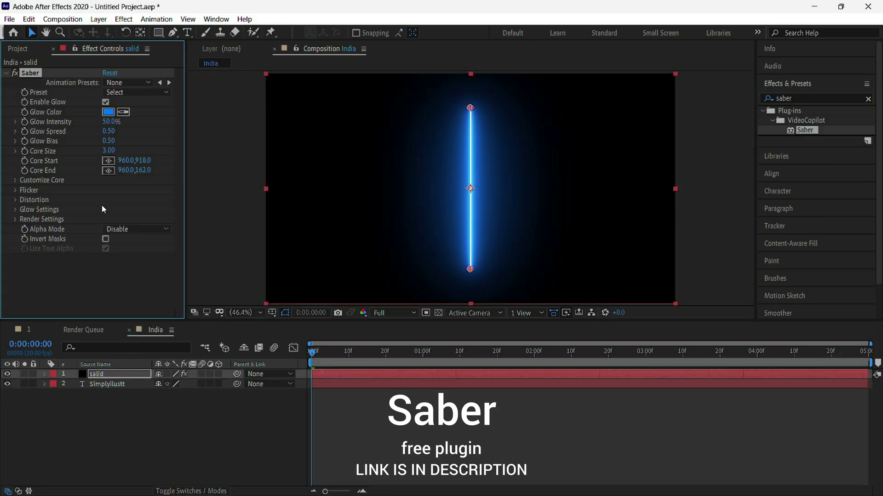
Set the Saber Glow Intensity to 23% and Core Size to 2.40.
left_click(109, 122)
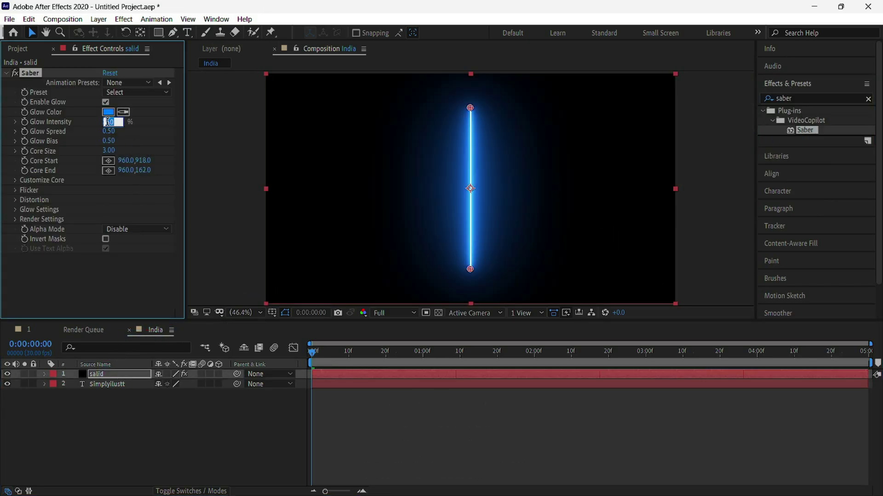
type("23")
key("Return")
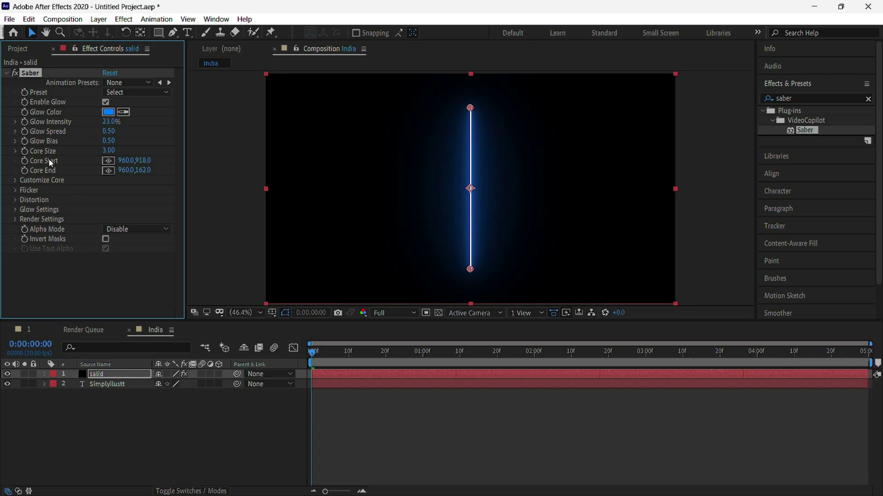
mouse_move(108, 151)
left_mouse_down()
mouse_move(100, 152)
mouse_move(111, 152)
left_mouse_up()
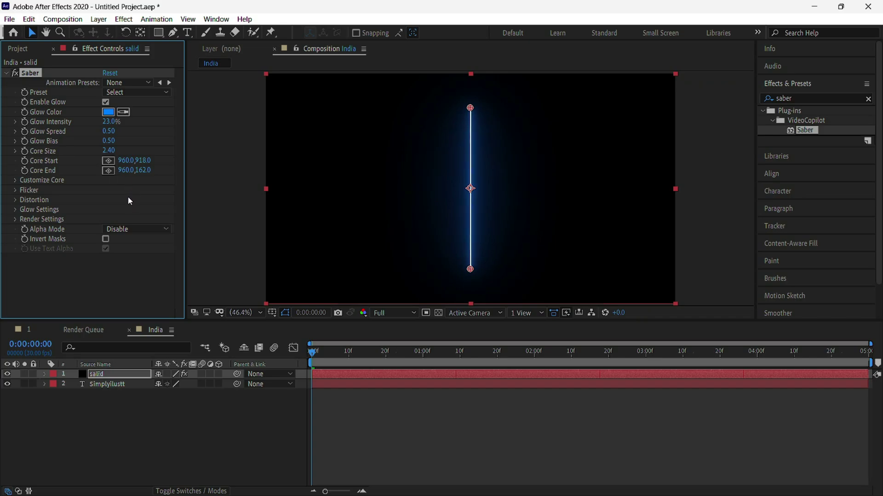
Make the Saber core trace the Simplyilustt text layer, with End Size 0% and Start Offset 100%.
left_click(16, 151)
left_click(17, 151)
left_click(15, 180)
left_click(162, 191)
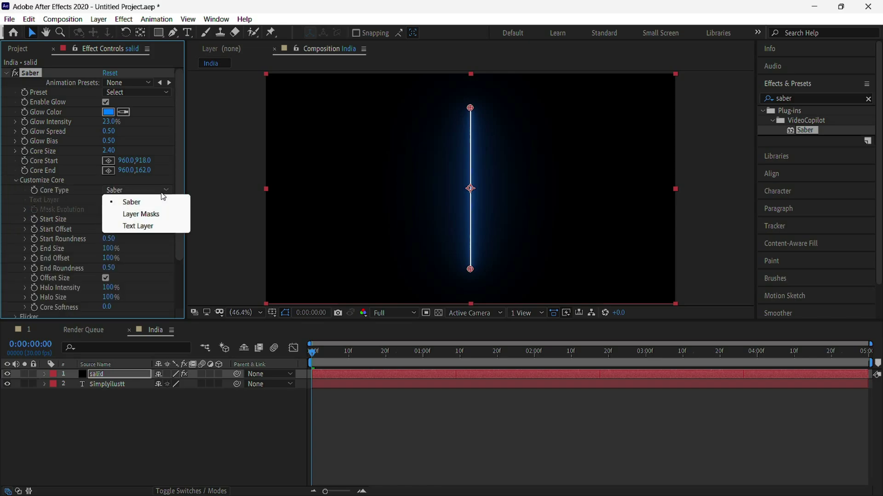
left_click(138, 225)
left_click(119, 200)
left_click(142, 239)
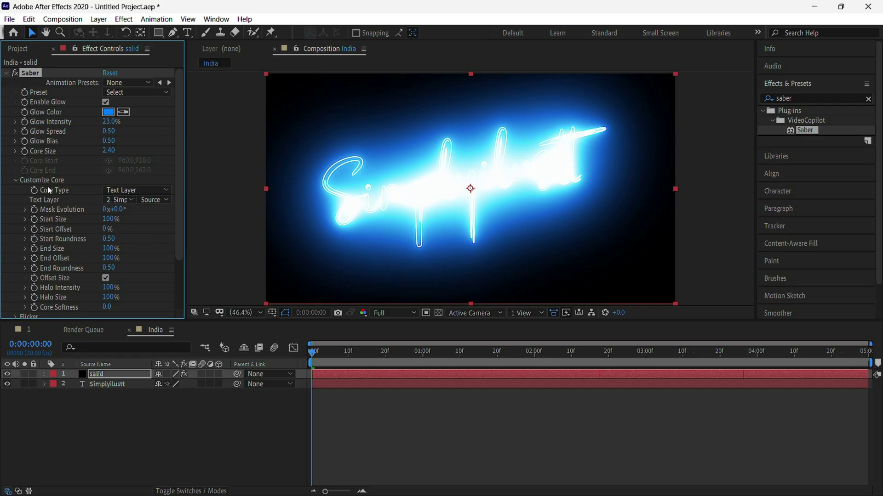
left_click_drag(111, 248, 7, 262)
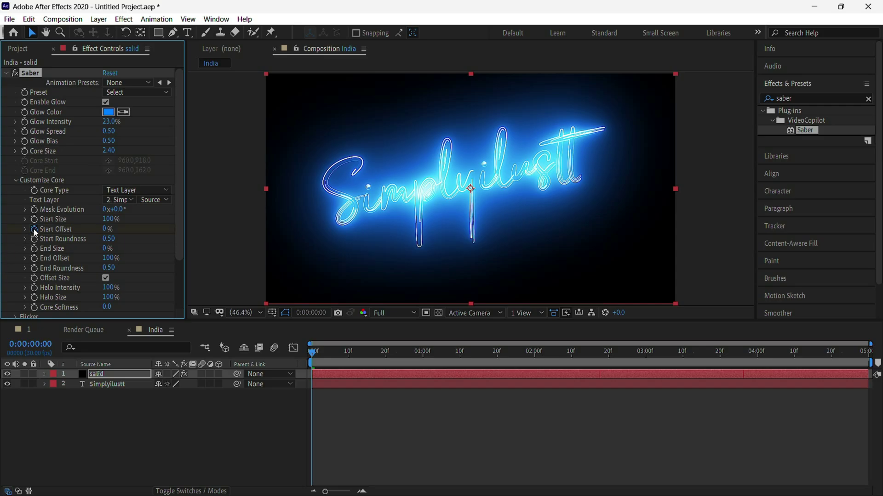
left_click_drag(108, 229, 222, 242)
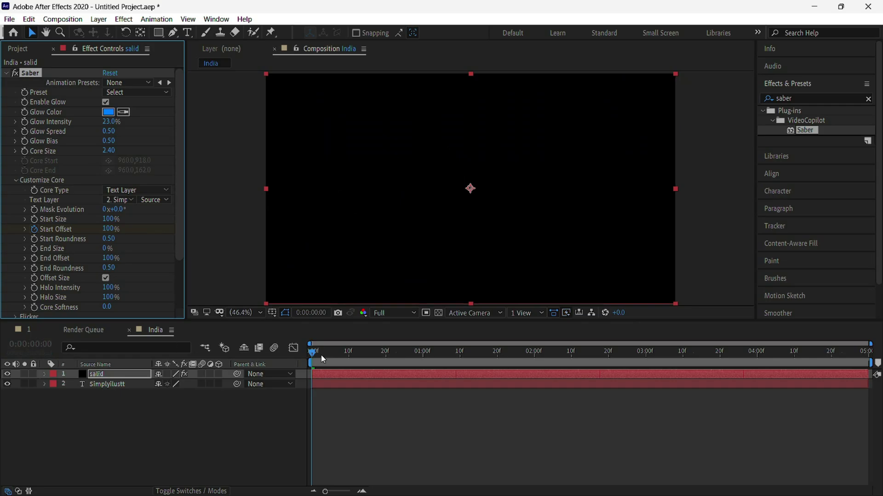
Keyframe the saber's Start Offset and End Offset from 100% to 0% between 1:10 and 2:20.
left_click_drag(321, 359, 609, 364)
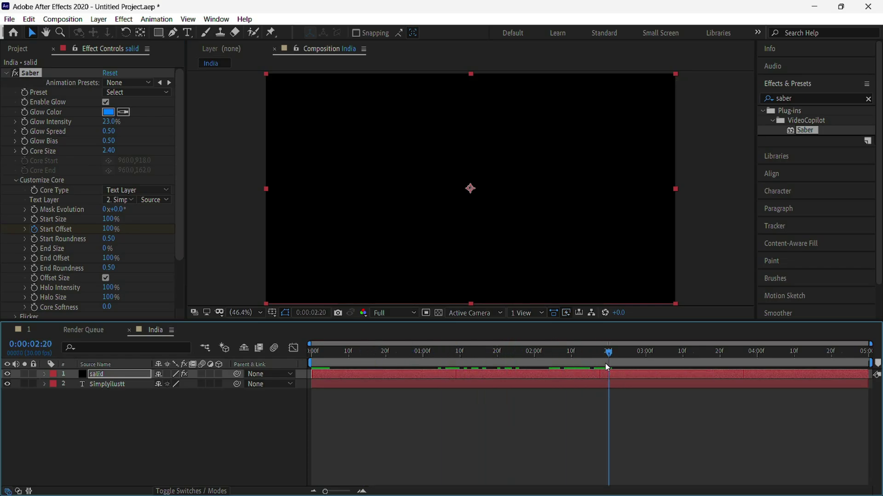
left_click_drag(110, 229, 42, 237)
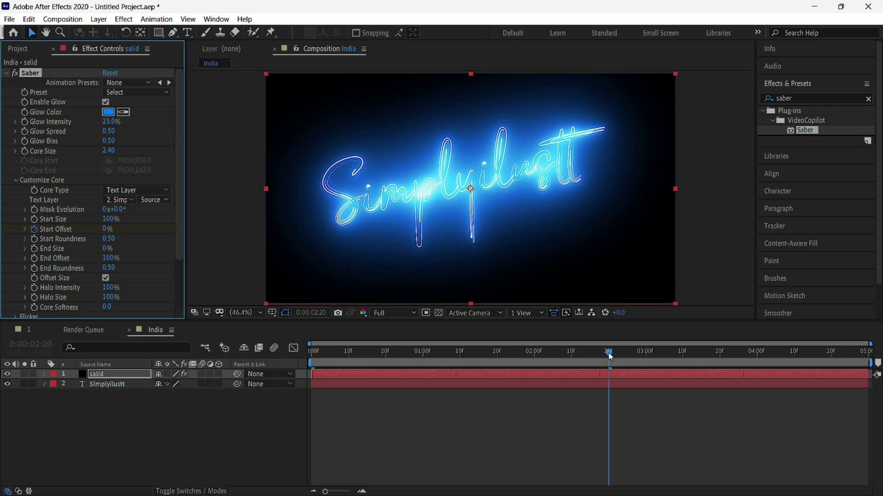
left_click_drag(482, 367, 460, 368)
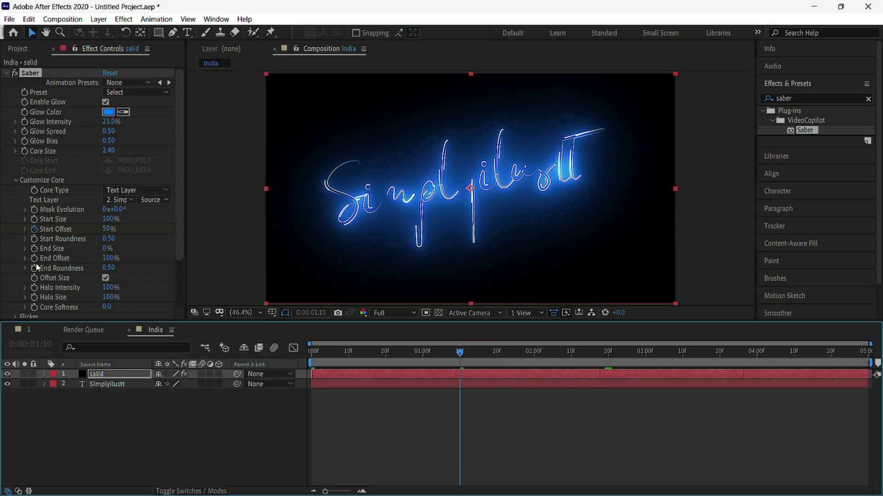
left_click(68, 268)
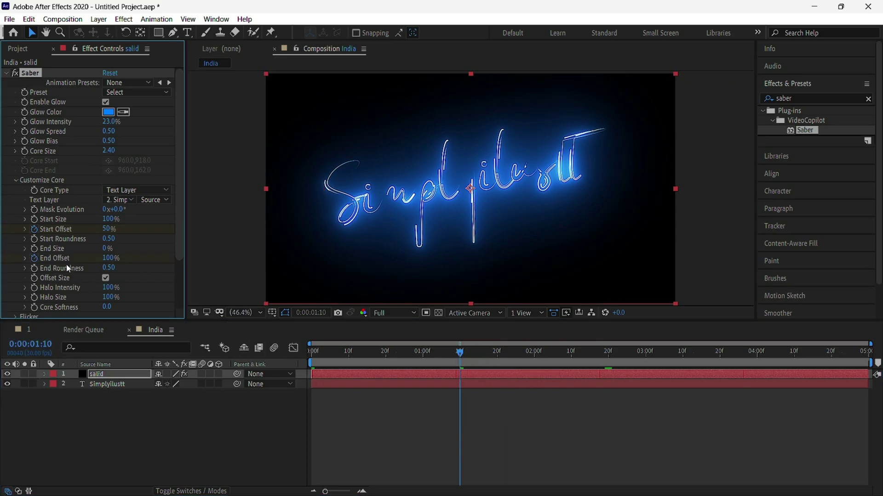
key("u")
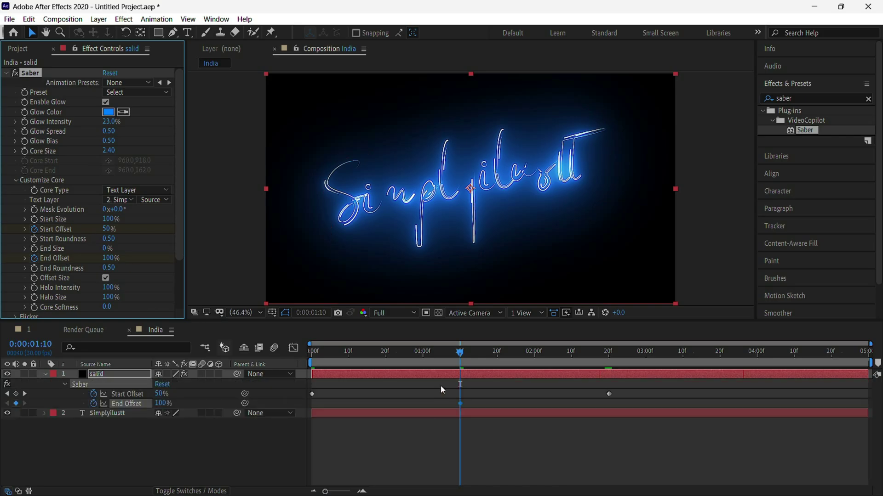
left_click(609, 353)
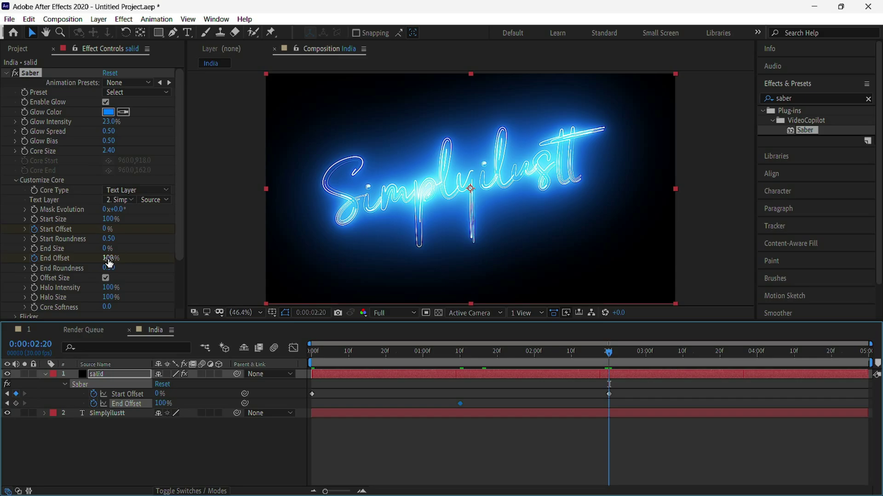
left_click_drag(109, 259, 55, 270)
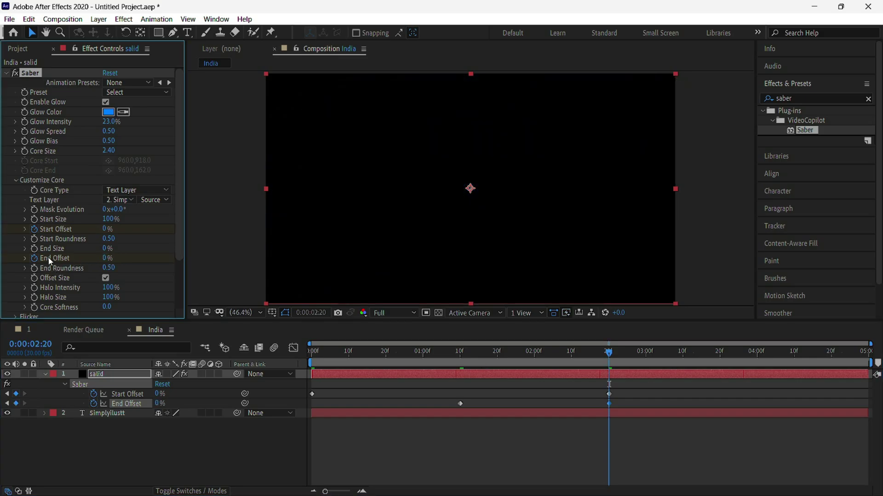
Apply Easy Ease to all offset keyframes, preview the animation, and duplicate the salid layer.
left_click(382, 375)
key("space")
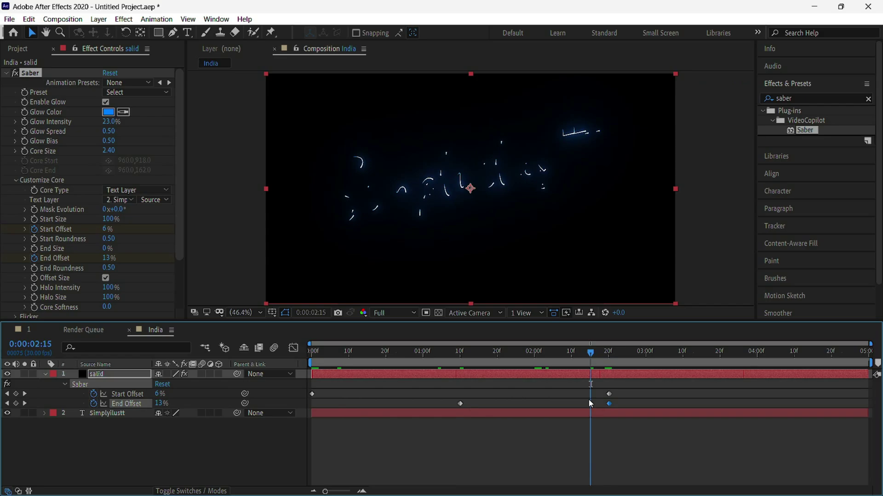
left_click_drag(636, 385, 308, 408)
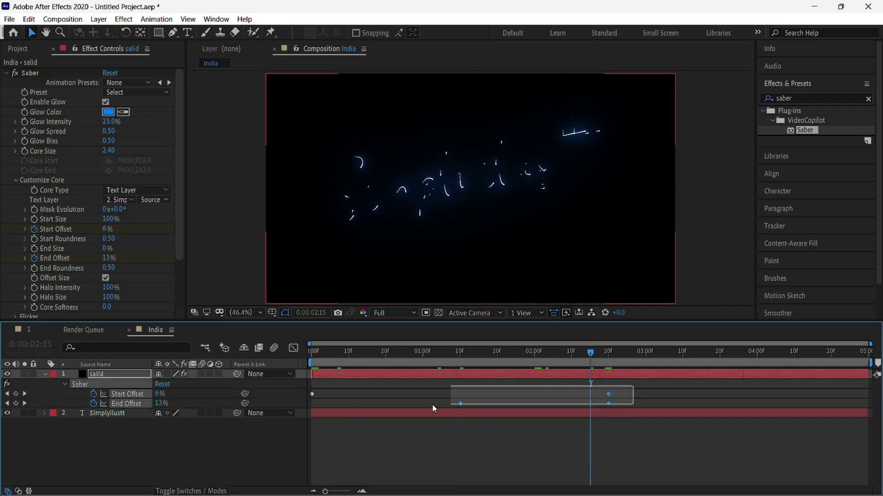
key("F9")
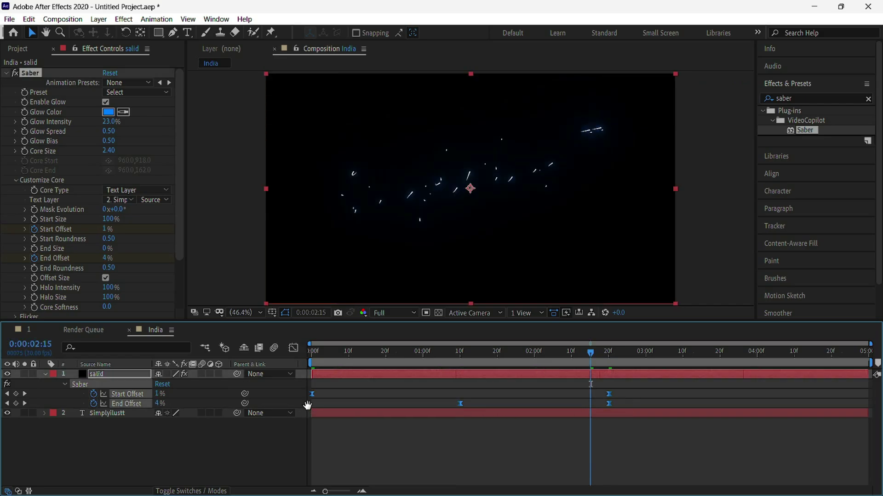
key("space")
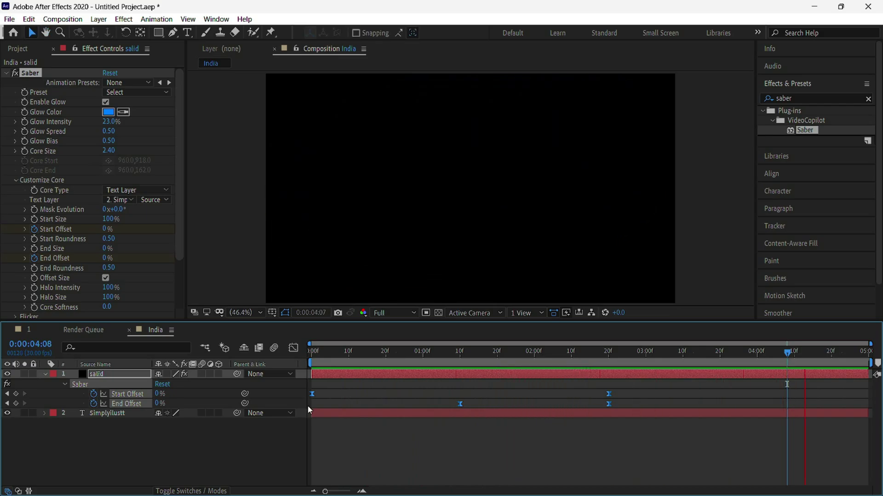
key("space")
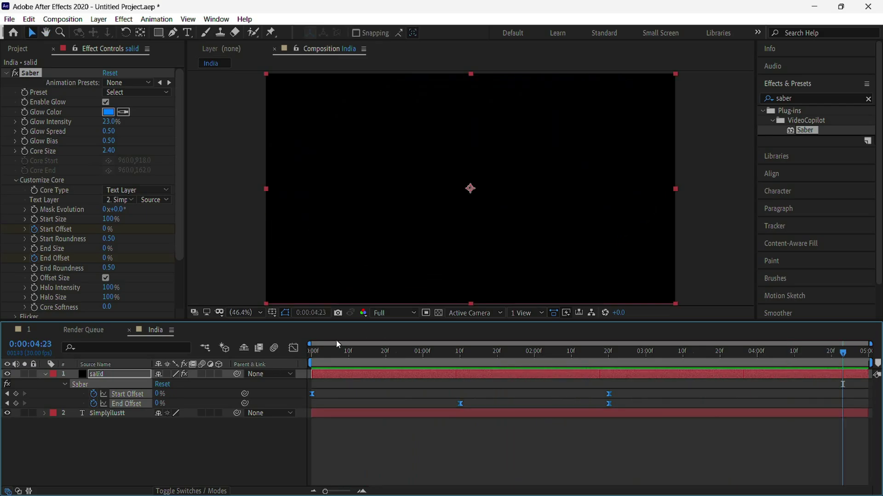
key("Home")
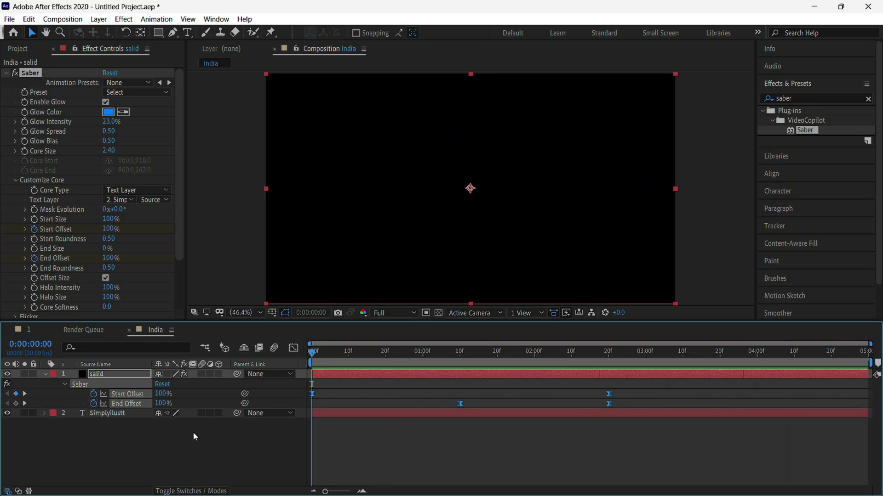
left_click(115, 373)
key("ctrl+d")
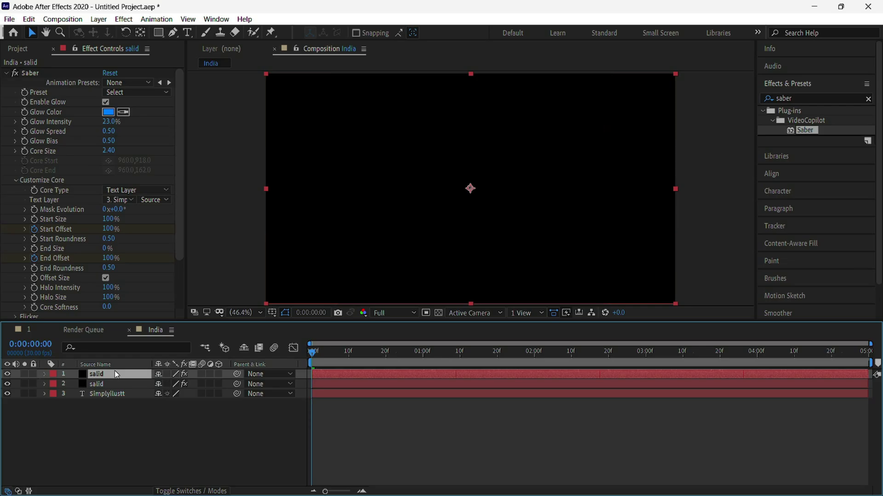
Set the duplicate saber layer to Screen blending and delay its start by about 8 frames.
right_click(115, 373)
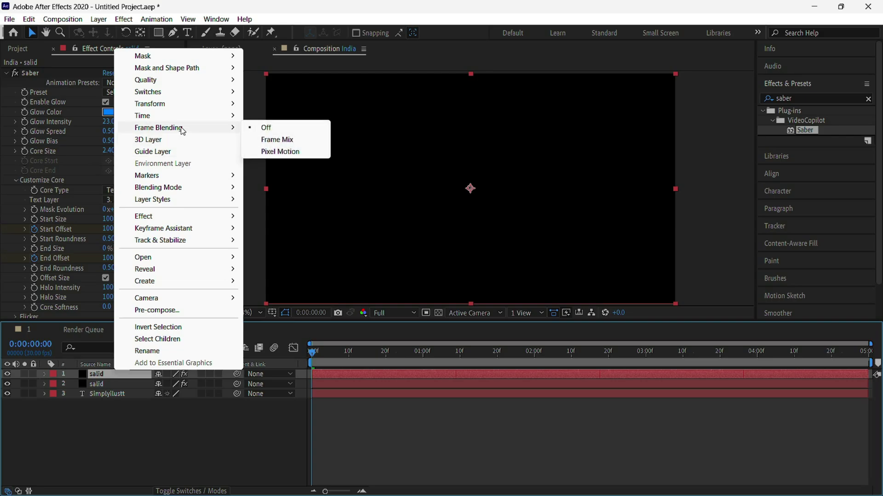
mouse_move(180, 188)
left_click(271, 214)
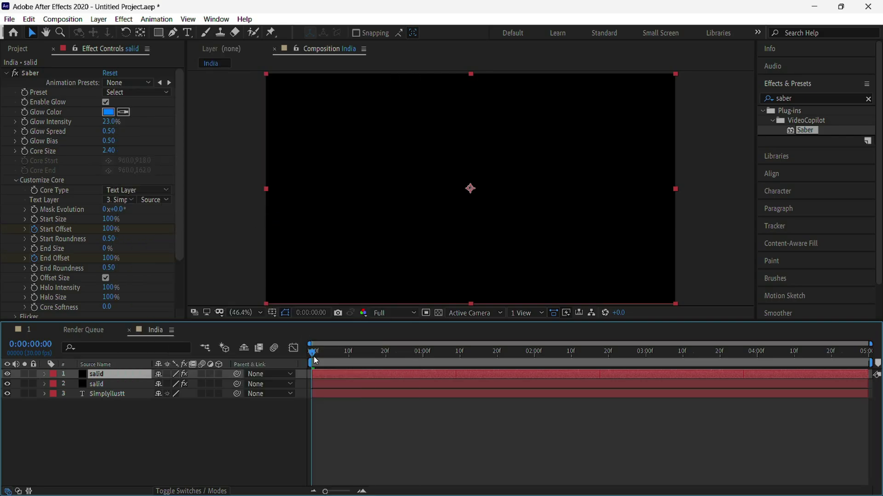
mouse_move(313, 356)
left_mouse_down()
mouse_move(410, 371)
mouse_move(431, 404)
mouse_move(368, 405)
left_mouse_up()
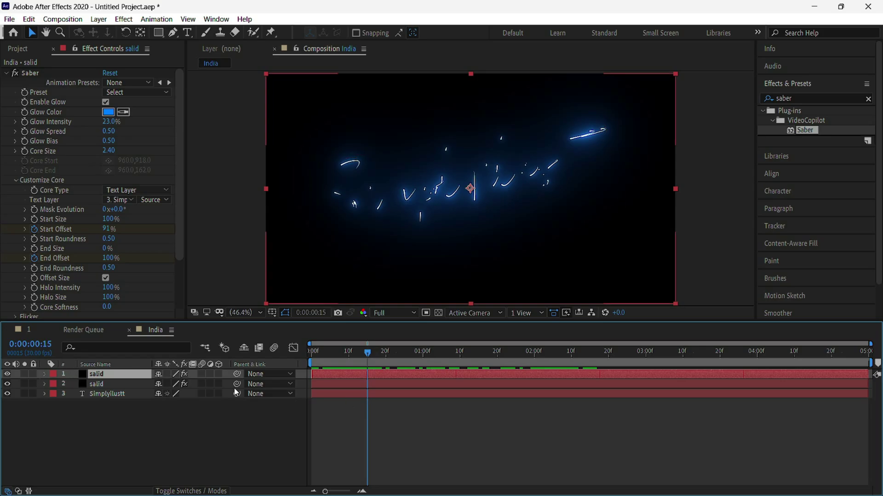
mouse_move(340, 373)
left_mouse_down()
mouse_move(603, 412)
mouse_move(543, 435)
left_mouse_up()
left_click(333, 359)
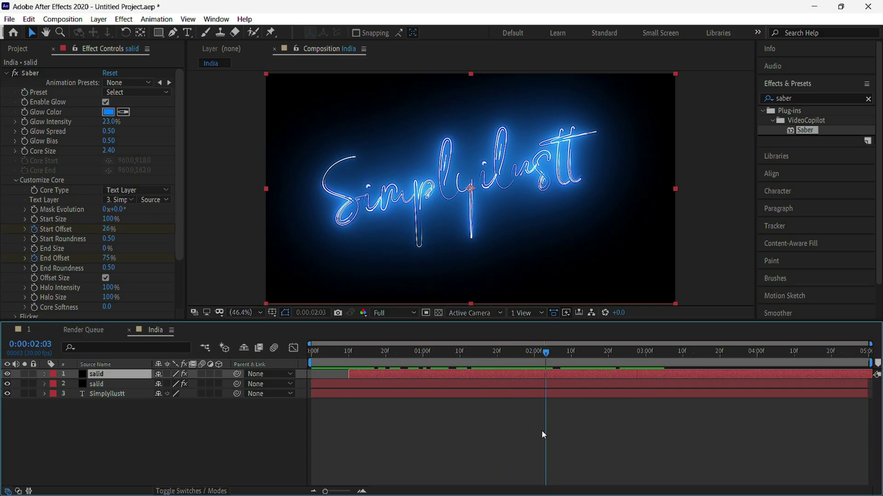
Change the top saber layer's Glow Color to red (FF0000).
left_click(108, 111)
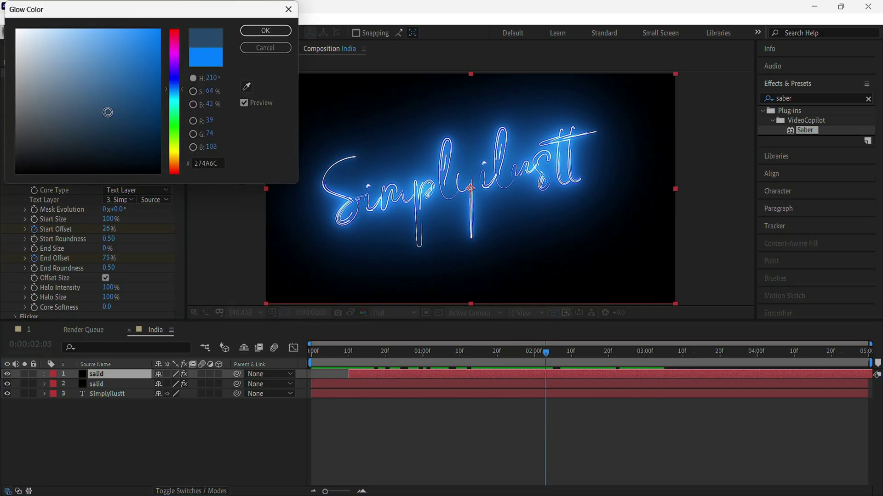
mouse_move(176, 59)
left_mouse_down()
mouse_move(175, 29)
mouse_move(176, 72)
mouse_move(177, 28)
left_mouse_up()
left_click(160, 28)
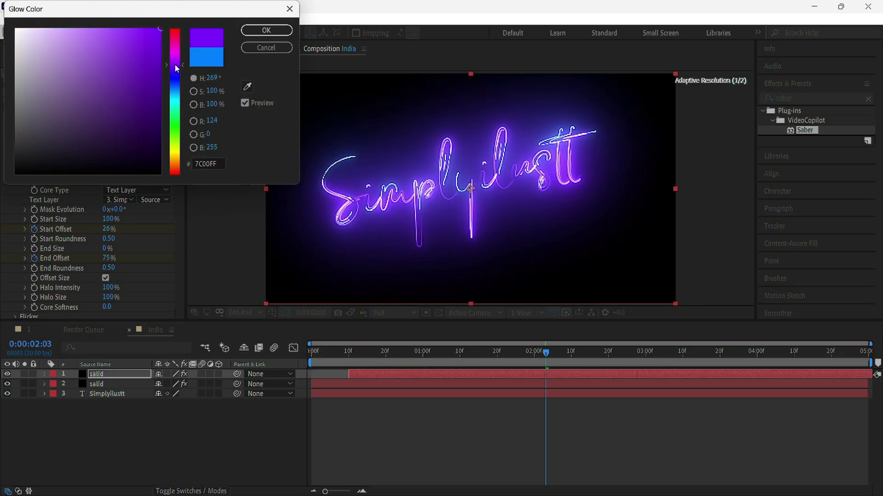
left_click(266, 30)
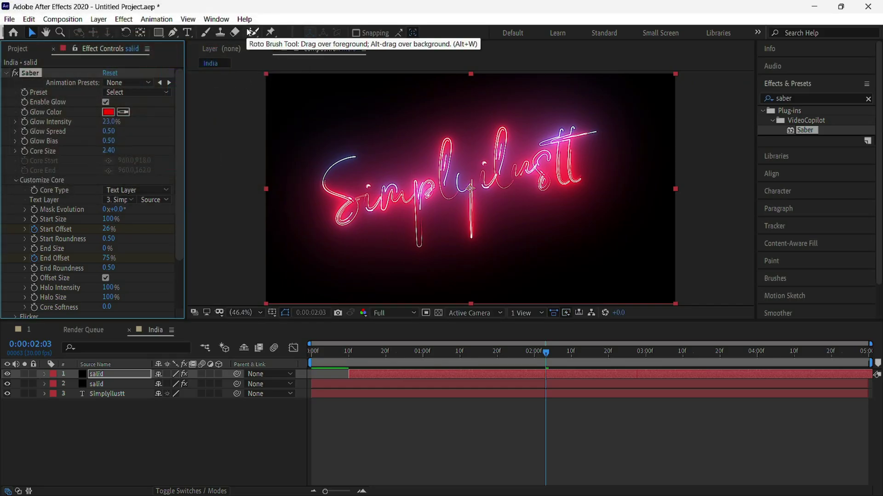
Duplicate the top saber solid, shift the copy later in time, and begin moving its glow hue to blue.
left_click(107, 377)
key("ctrl+d")
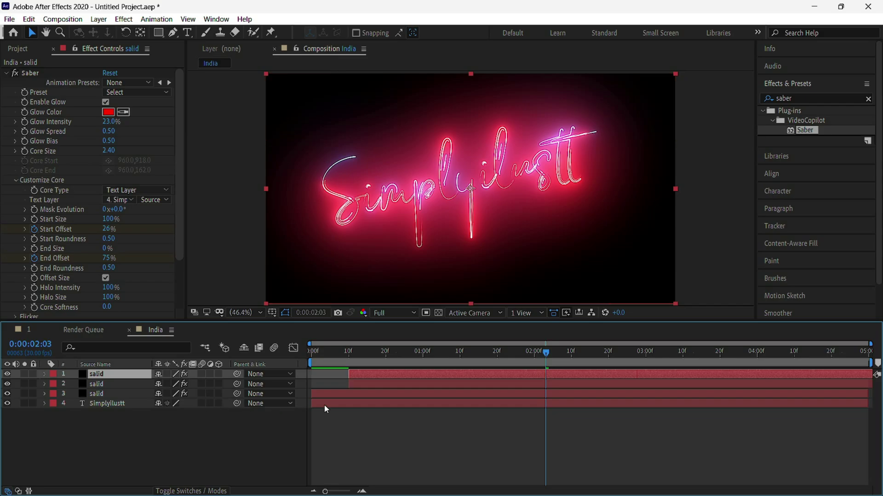
left_click_drag(410, 374, 441, 370)
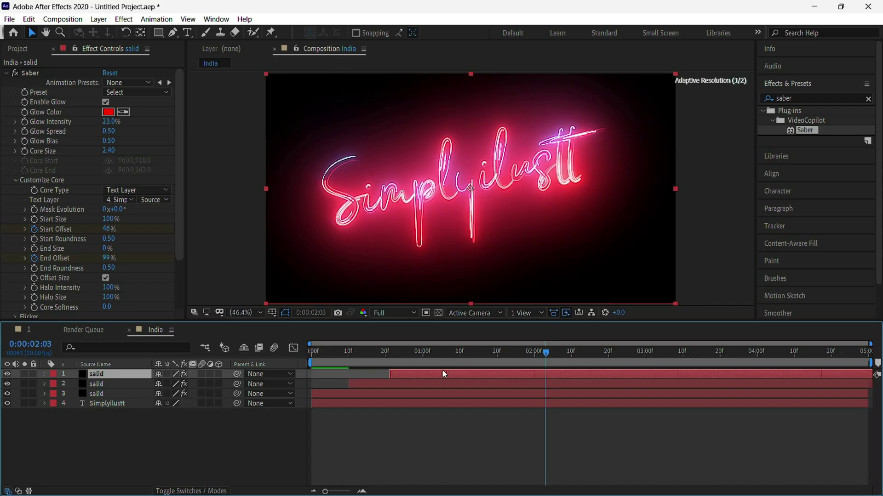
left_click_drag(440, 370, 456, 370)
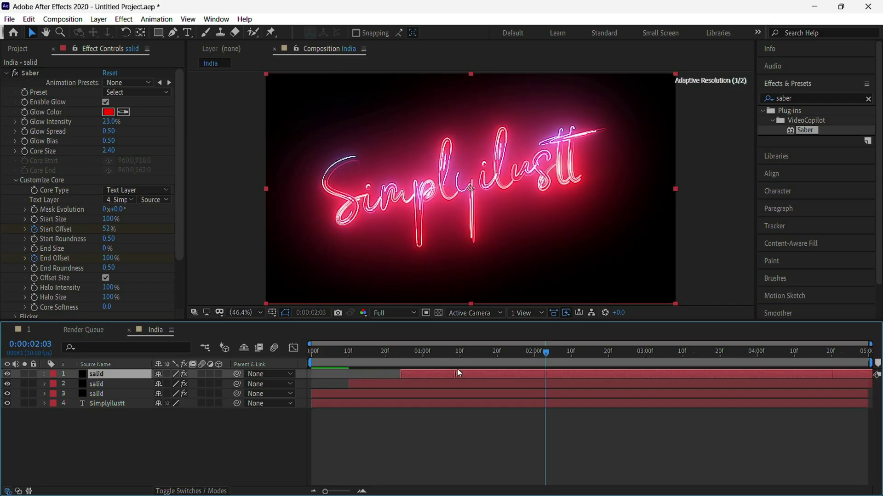
left_click(108, 112)
left_click_drag(176, 136, 175, 84)
Set the third saber's Glow Color to a bright, fully saturated blue (0036FF).
left_click_drag(152, 37, 172, 21)
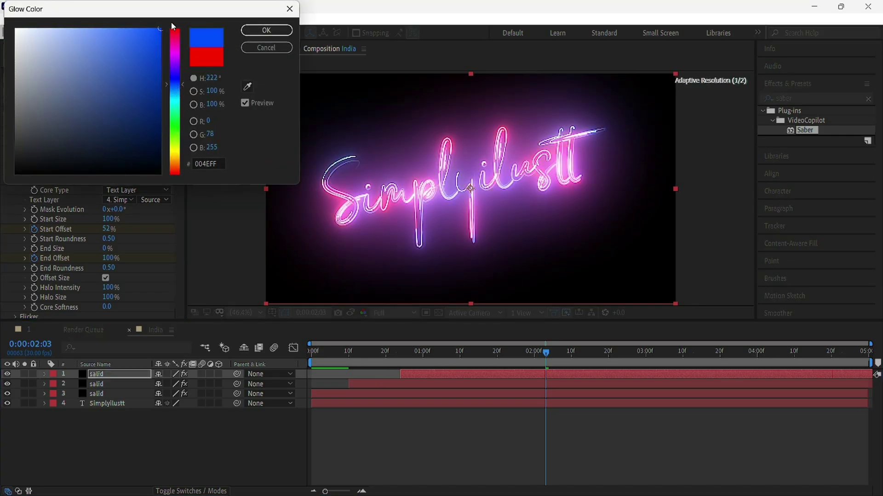
mouse_move(161, 87)
left_mouse_down()
mouse_move(160, 110)
mouse_move(180, 81)
left_mouse_up()
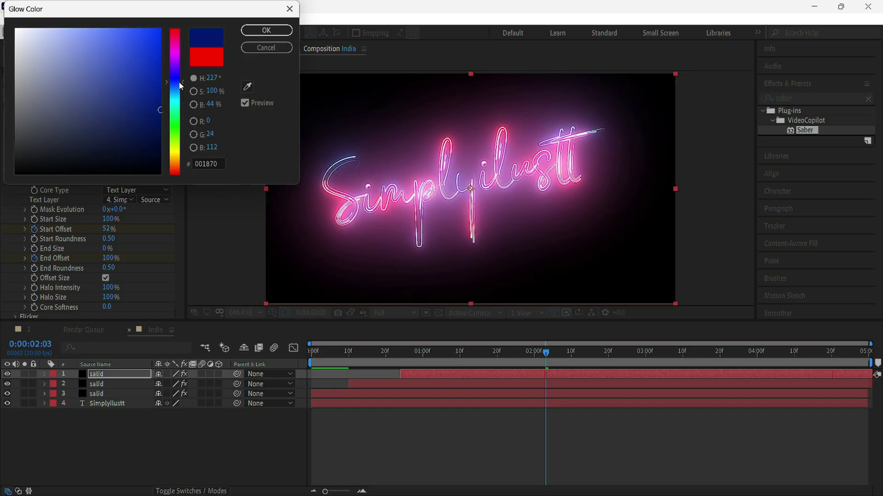
left_click_drag(158, 34, 172, 13)
left_click(178, 84)
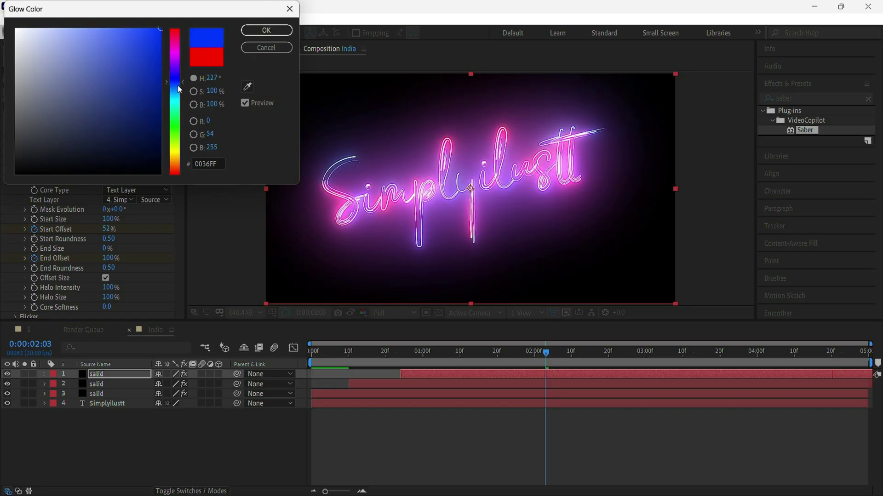
left_click(251, 32)
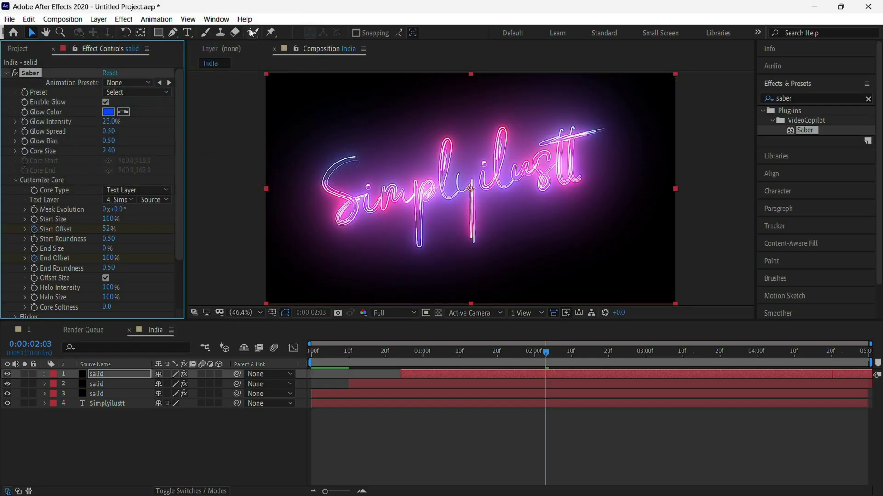
Scrub back and forth through the Simplyilustt write-on, then play a preview of the reveal.
mouse_move(366, 354)
left_mouse_down()
mouse_move(320, 376)
mouse_move(435, 370)
left_mouse_up()
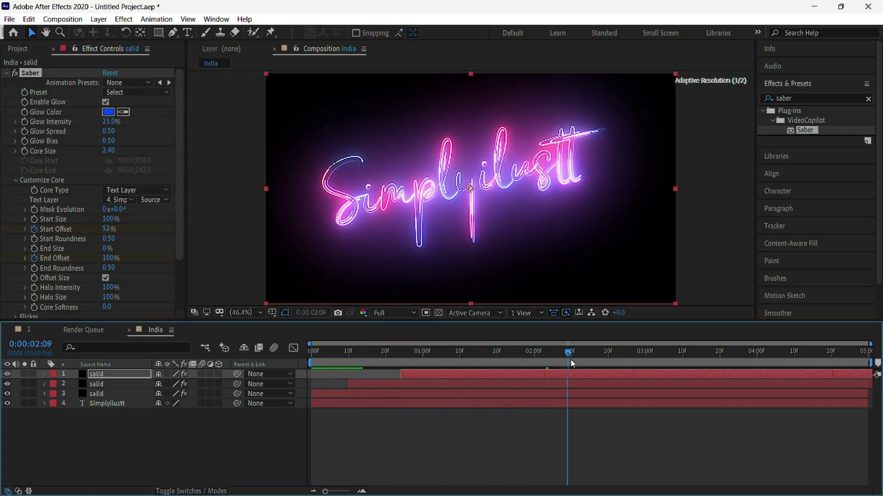
mouse_move(435, 371)
left_mouse_down()
mouse_move(607, 359)
mouse_move(388, 391)
mouse_move(660, 360)
left_mouse_up()
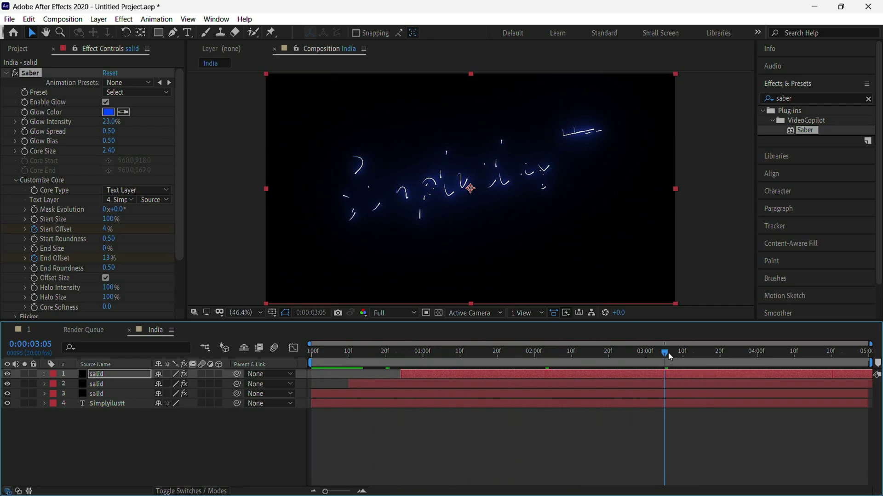
mouse_move(634, 360)
left_mouse_down()
mouse_move(466, 374)
mouse_move(485, 369)
left_mouse_up()
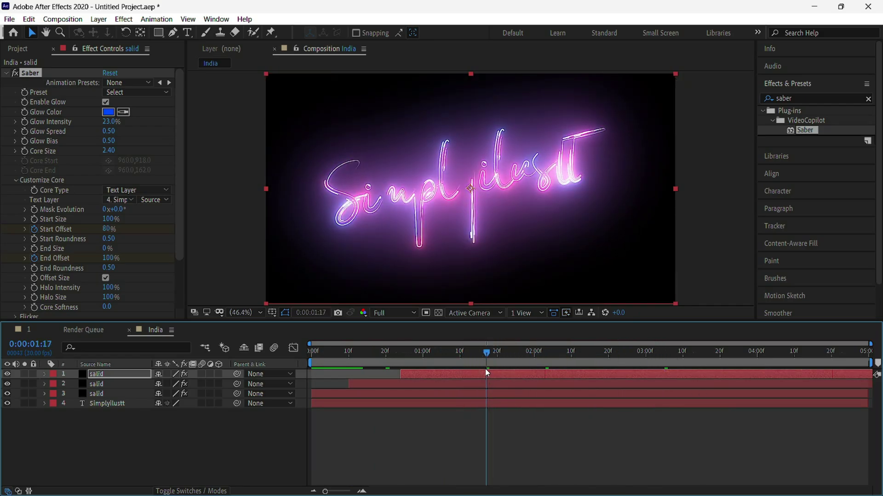
key("space")
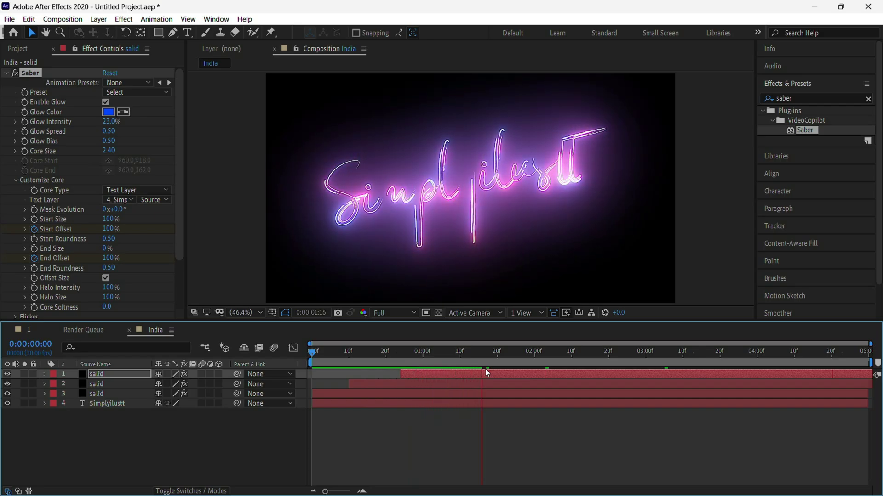
Duplicate the Simplyilustt text layer, move the copy to the top, and hide the original.
left_click(133, 407)
key("ctrl+d")
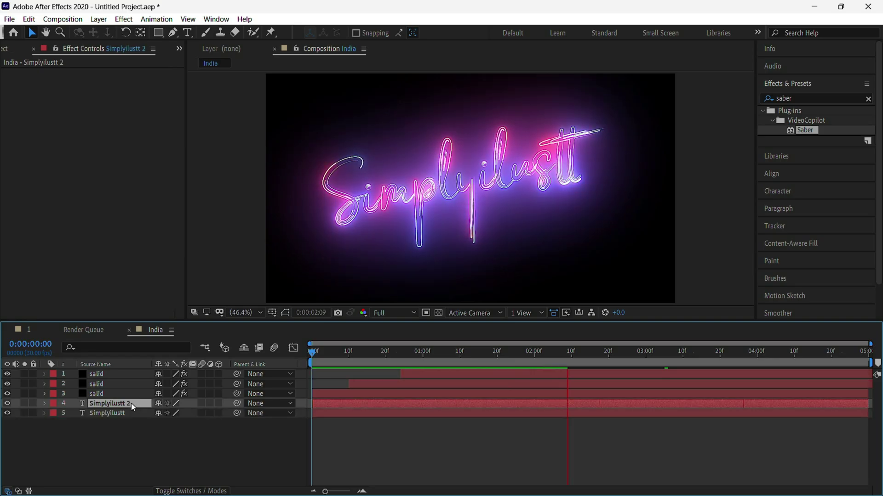
left_click_drag(131, 403, 134, 374)
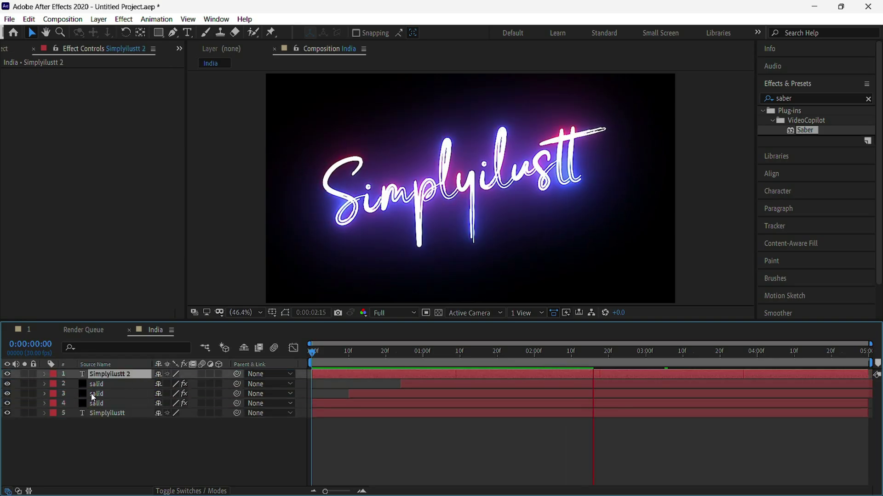
left_click(7, 413)
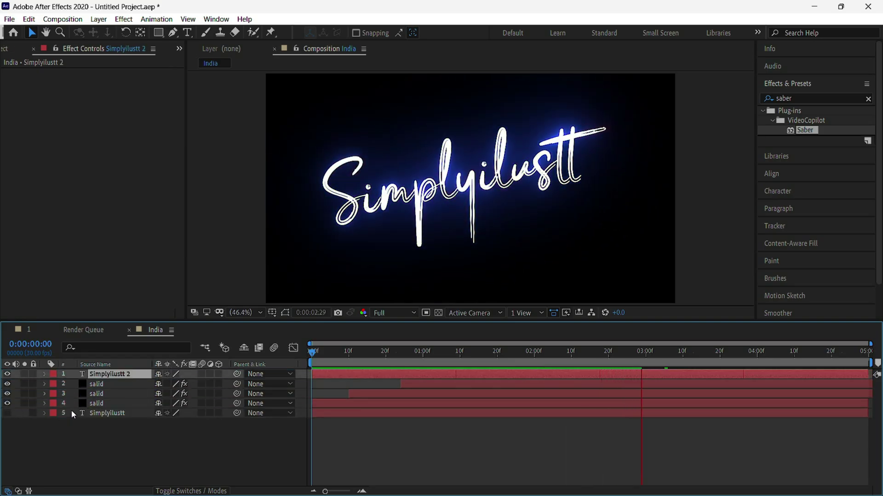
key("space")
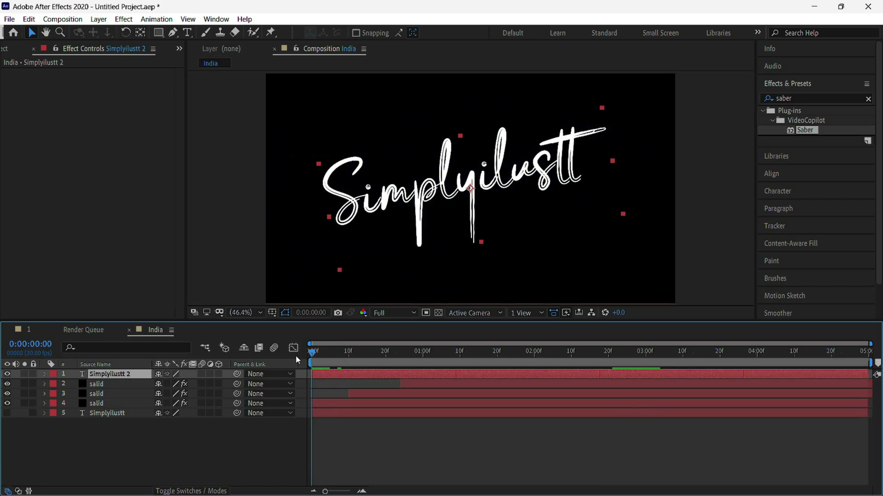
left_click(832, 97)
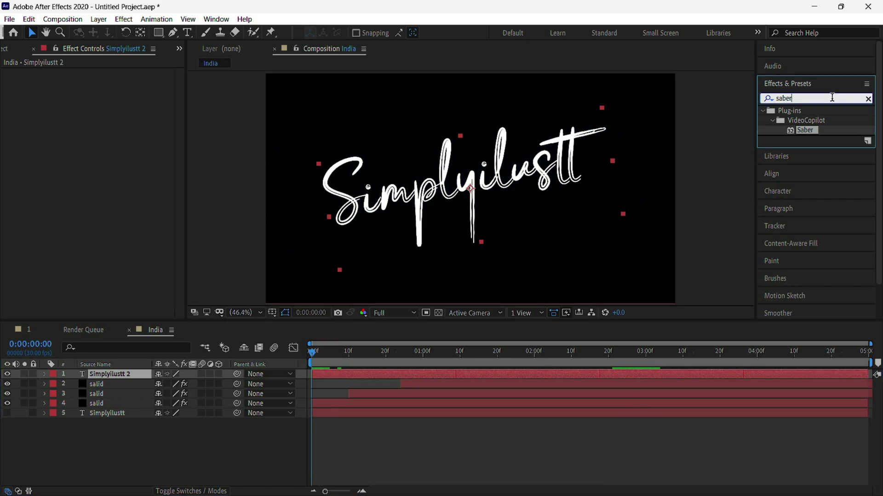
Apply Gradient Ramp to Simplyilustt 2, starting at the script's right end and ending near its left.
key("BackSpace")
key("BackSpace")
key("BackSpace")
type("gradi")
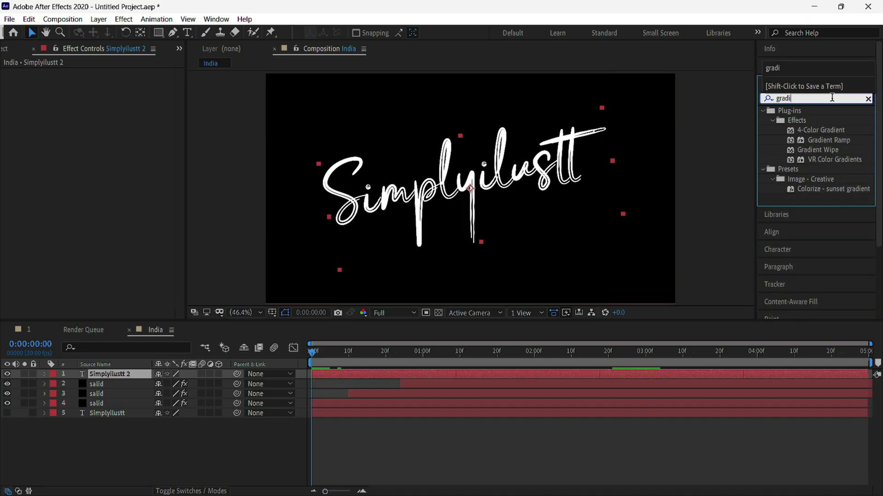
left_click_drag(833, 144, 123, 375)
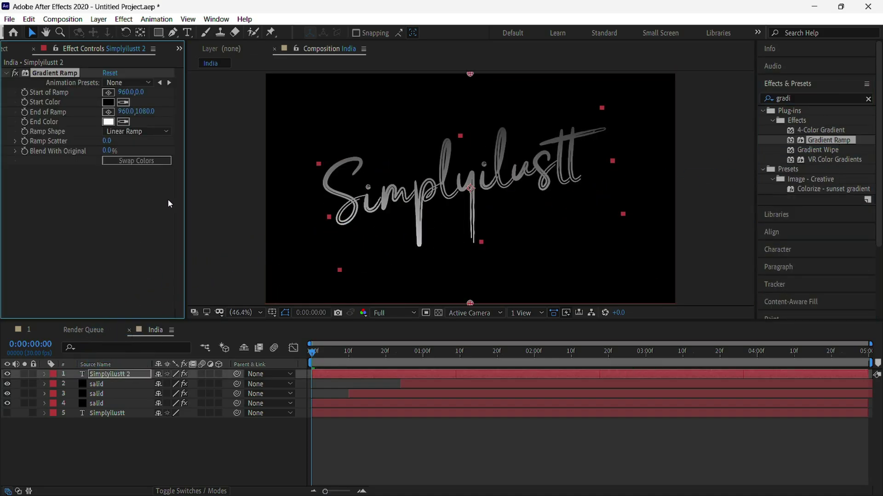
left_click_drag(470, 74, 621, 148)
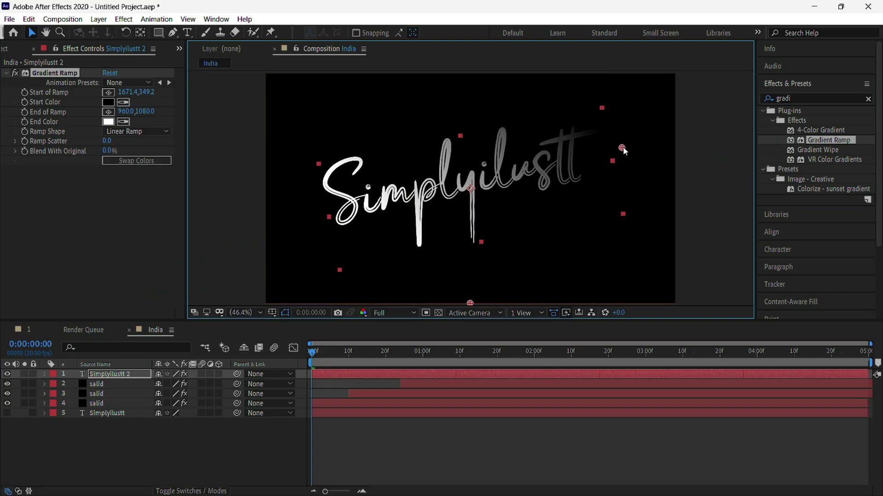
mouse_move(470, 304)
left_mouse_down()
mouse_move(324, 220)
mouse_move(324, 202)
left_mouse_up()
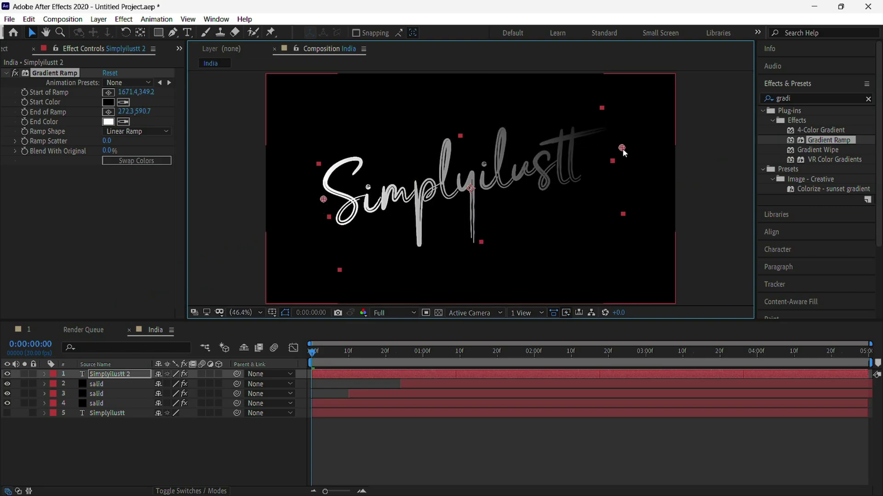
mouse_move(622, 148)
left_mouse_down()
mouse_move(628, 152)
mouse_move(615, 134)
left_mouse_up()
Set the Gradient Ramp start colour to a vivid cyan.
left_click(109, 102)
left_click_drag(144, 91, 166, 49)
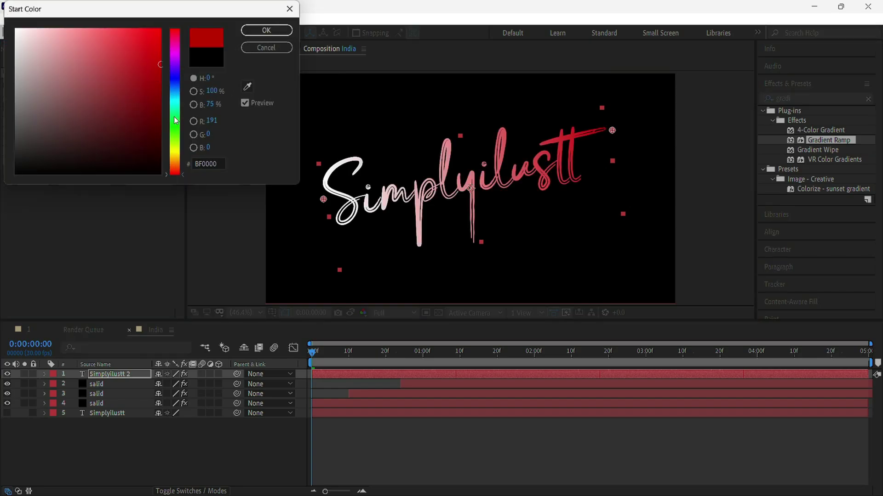
type("00B9BF")
left_click_drag(145, 55, 162, 26)
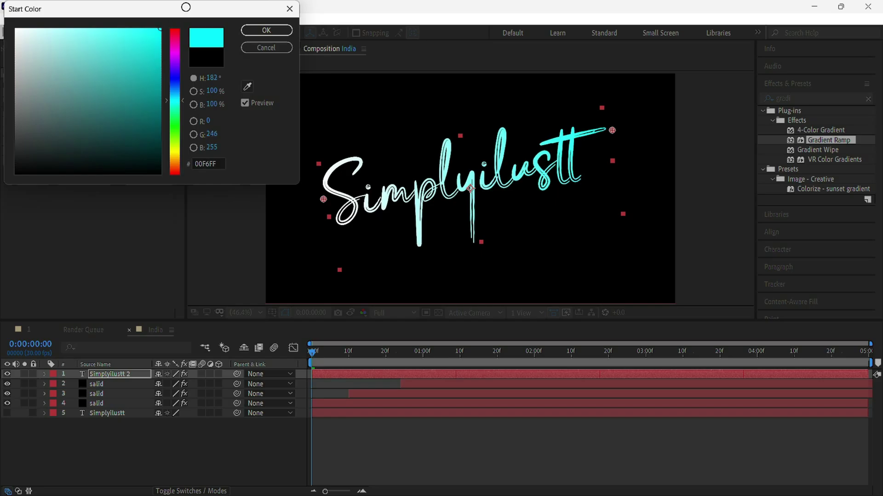
left_click_drag(178, 105, 182, 104)
left_click(267, 31)
Set the Gradient Ramp end colour to a bright blue.
left_click(109, 122)
left_click(180, 48)
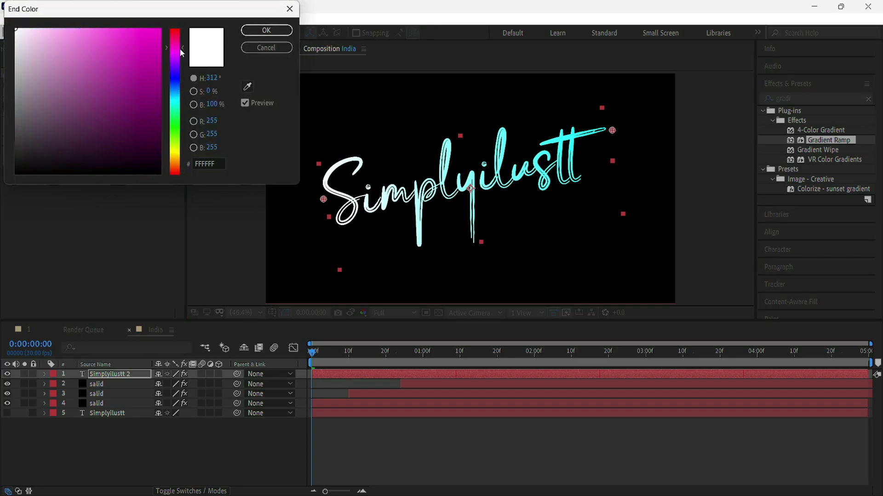
left_click_drag(181, 52, 180, 87)
left_click_drag(146, 63, 162, 29)
left_click(162, 88)
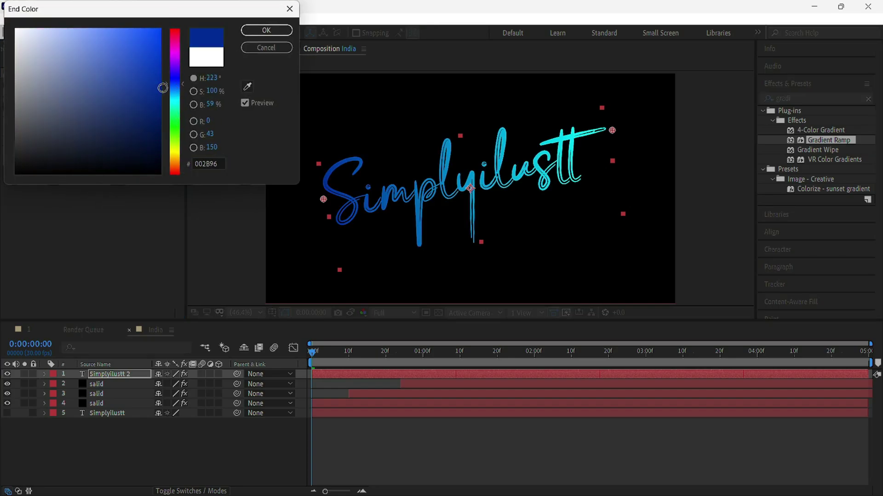
left_click_drag(162, 87, 160, 29)
mouse_move(170, 82)
left_mouse_down()
mouse_move(180, 26)
mouse_move(176, 88)
left_mouse_up()
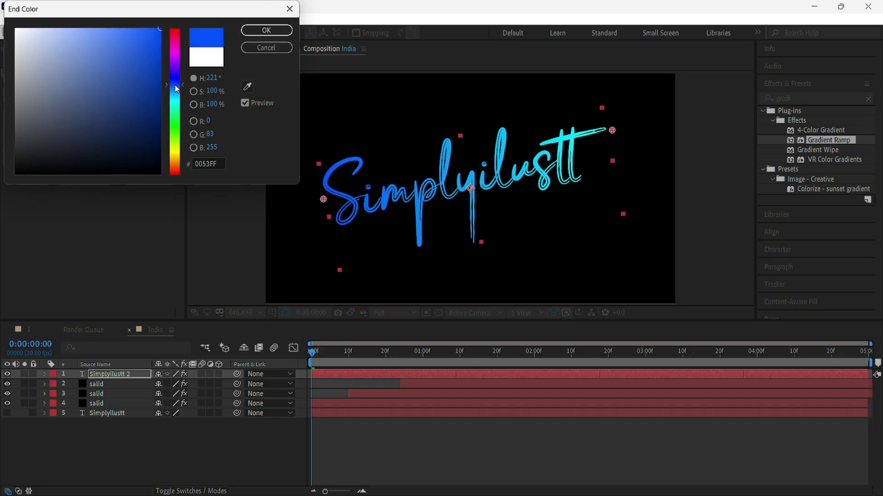
left_click(264, 31)
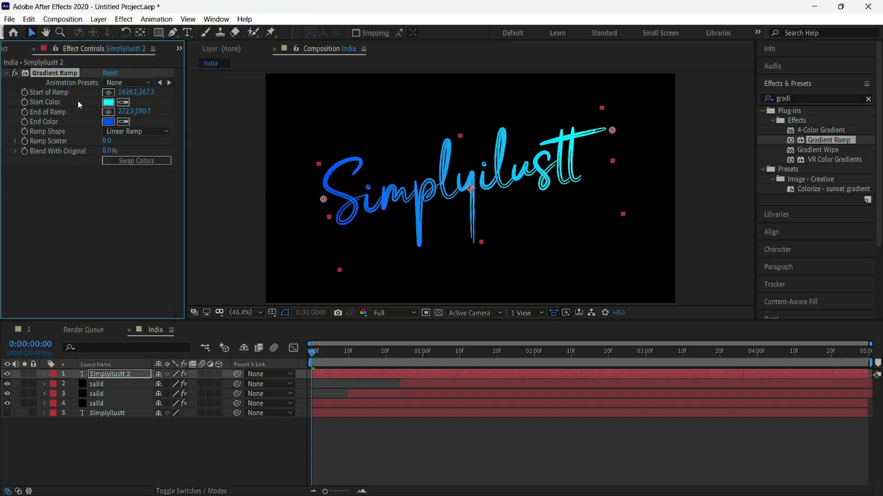
Fine-tune the start colour to bright cyan 00FFF0.
left_click(108, 102)
left_click_drag(182, 97, 182, 106)
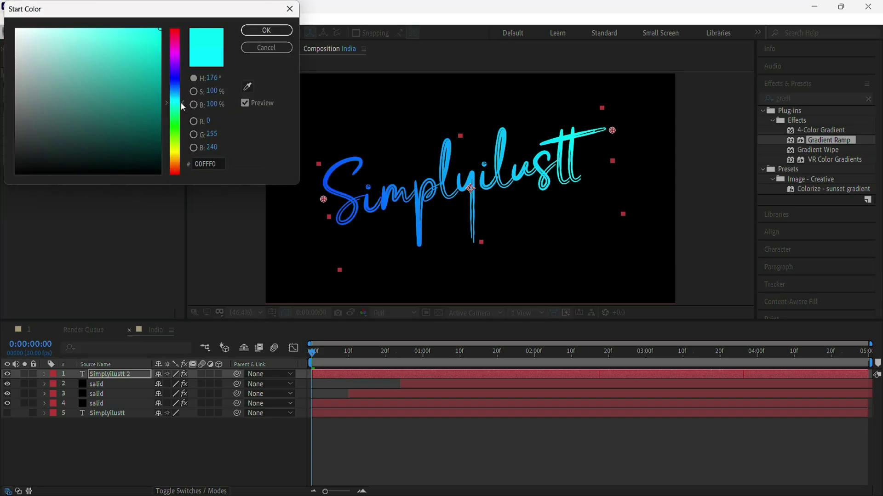
left_click_drag(159, 28, 248, 33)
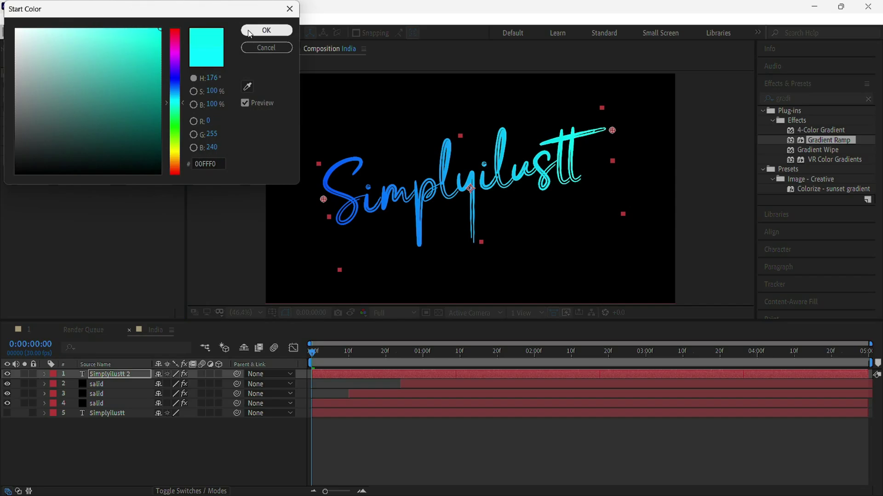
left_click(248, 30)
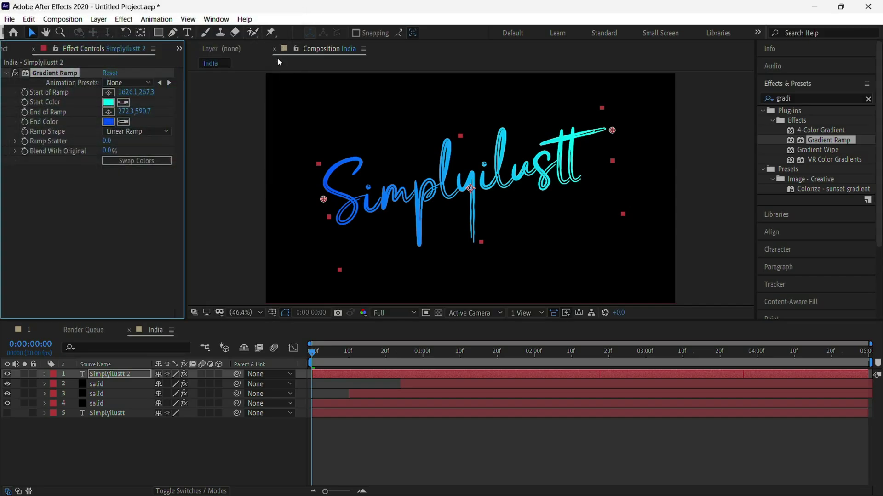
Move the gradient end point to 265.9,532.5 and preview the result.
left_click_drag(323, 200, 319, 209)
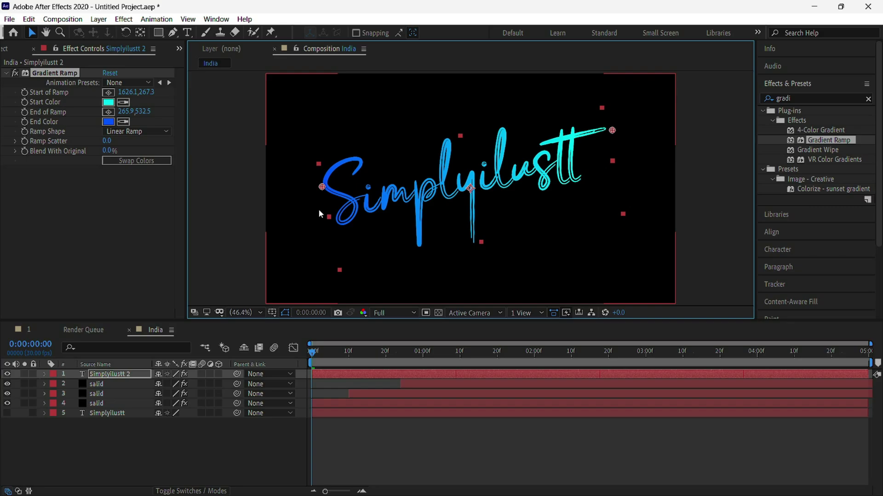
key("space")
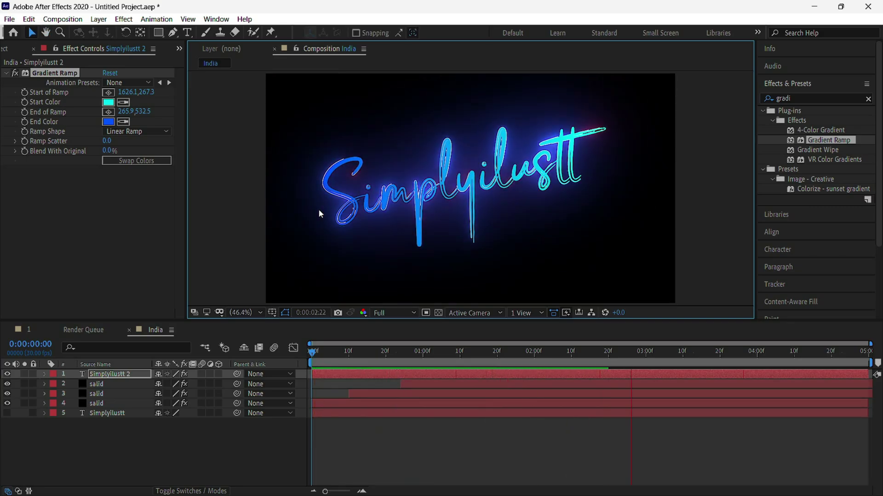
key("space")
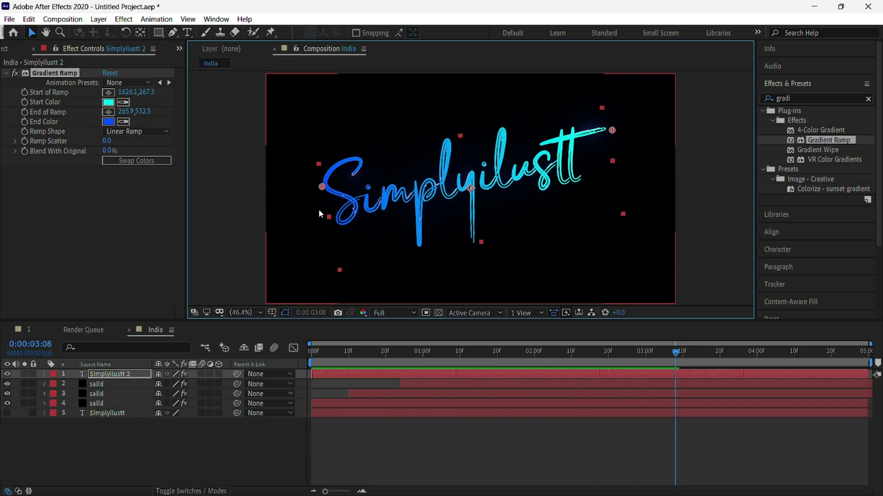
Scrub through the neon glow animation, return to the first frame, and reselect Simplyilustt 2.
mouse_move(676, 356)
left_mouse_down()
mouse_move(531, 380)
mouse_move(313, 370)
left_mouse_up()
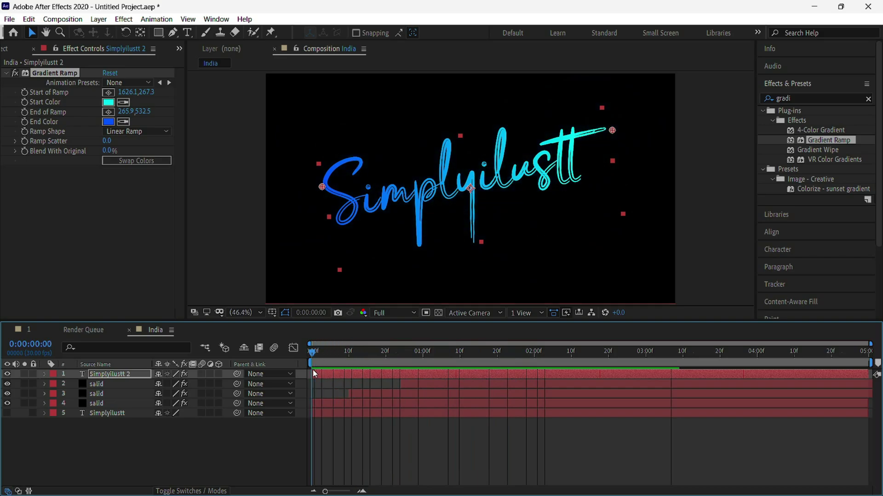
left_click_drag(247, 431, 185, 373)
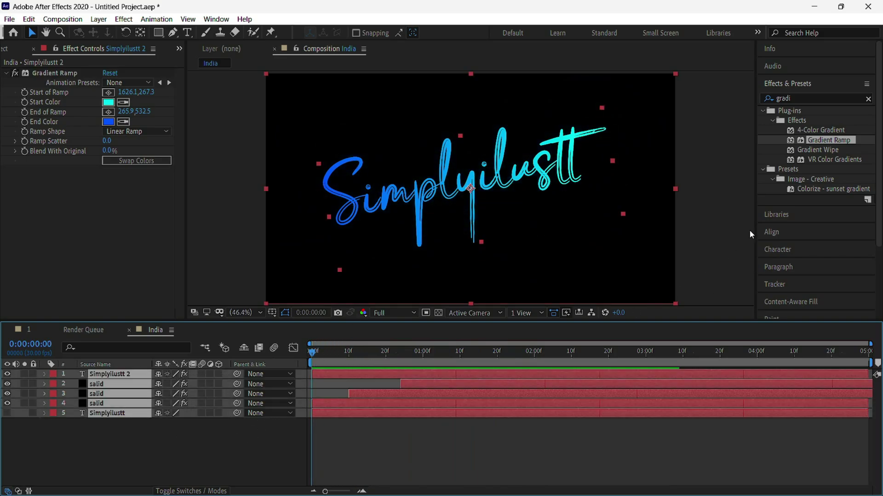
left_click(117, 413)
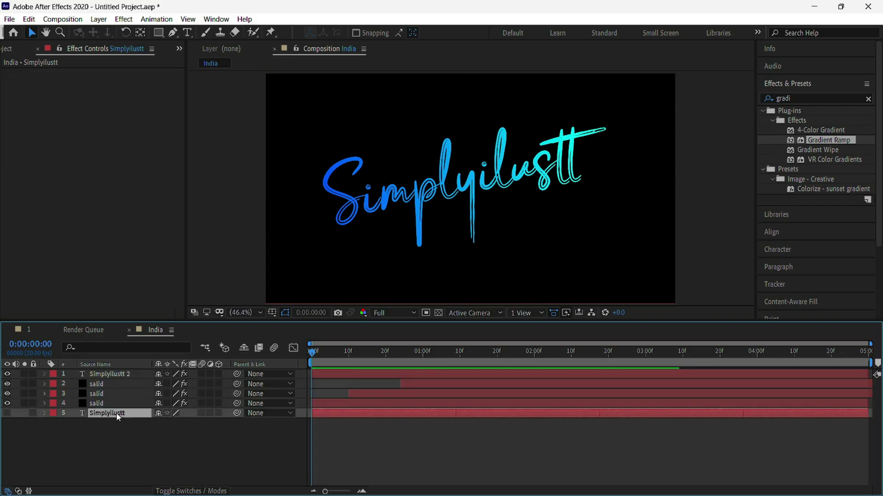
left_click_drag(315, 358, 418, 364)
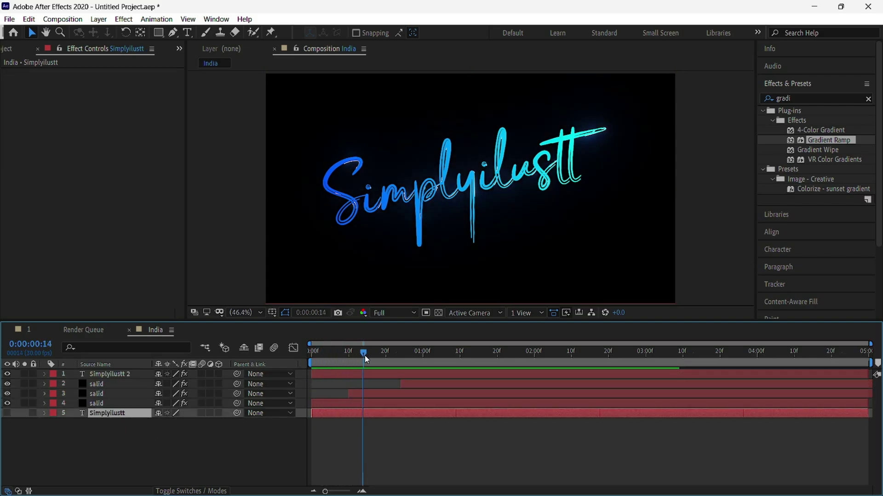
mouse_move(434, 364)
left_mouse_down()
mouse_move(549, 364)
mouse_move(652, 378)
left_mouse_up()
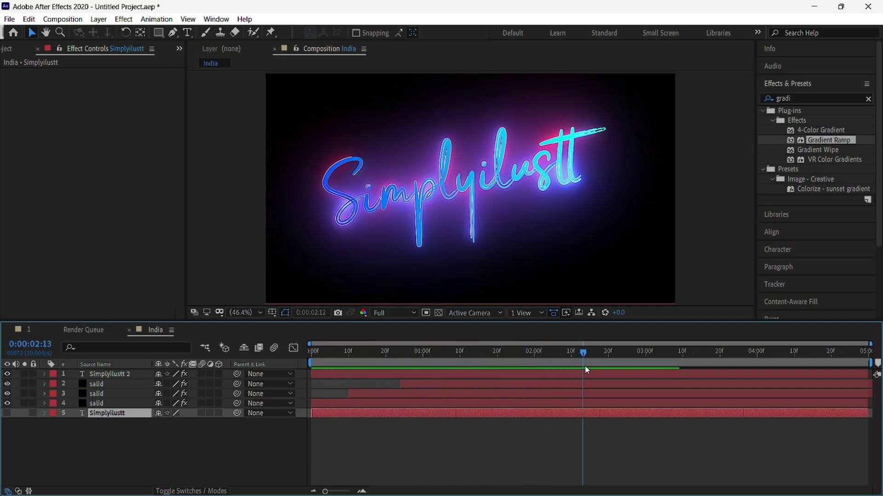
key("Home")
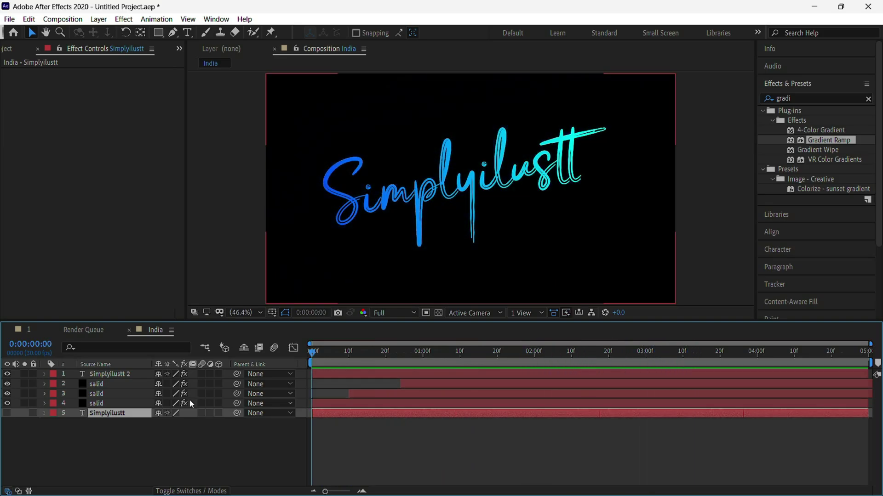
left_click(124, 374)
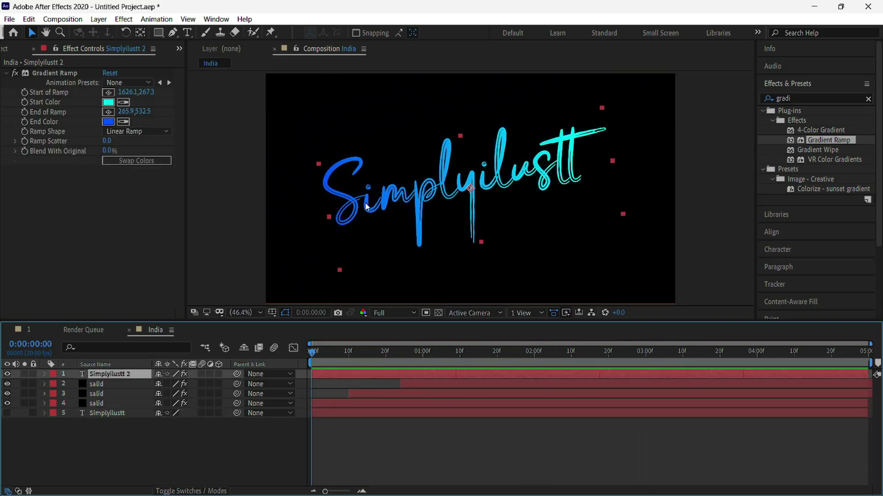
Lighten the gradient end colour to blue 3370FB and the start colour to a lighter cyan.
left_click(109, 122)
mouse_move(102, 120)
left_mouse_down()
mouse_move(92, 27)
mouse_move(131, 29)
left_mouse_up()
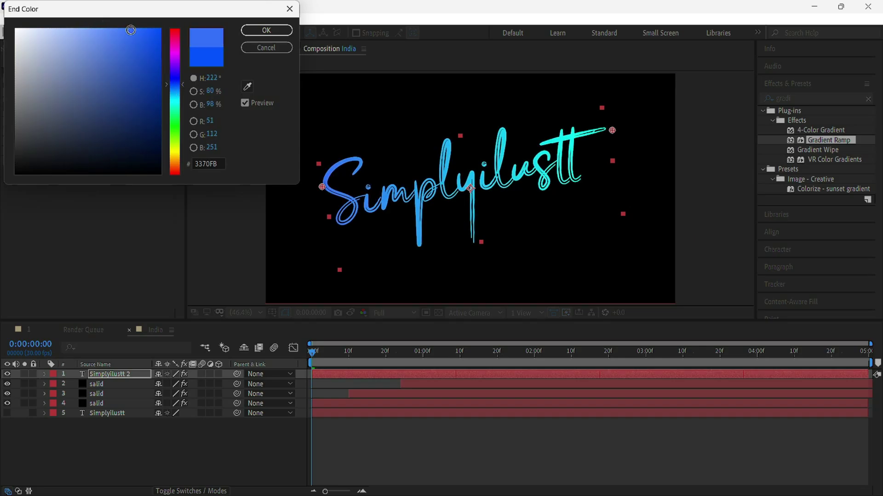
left_click(266, 30)
left_click(104, 102)
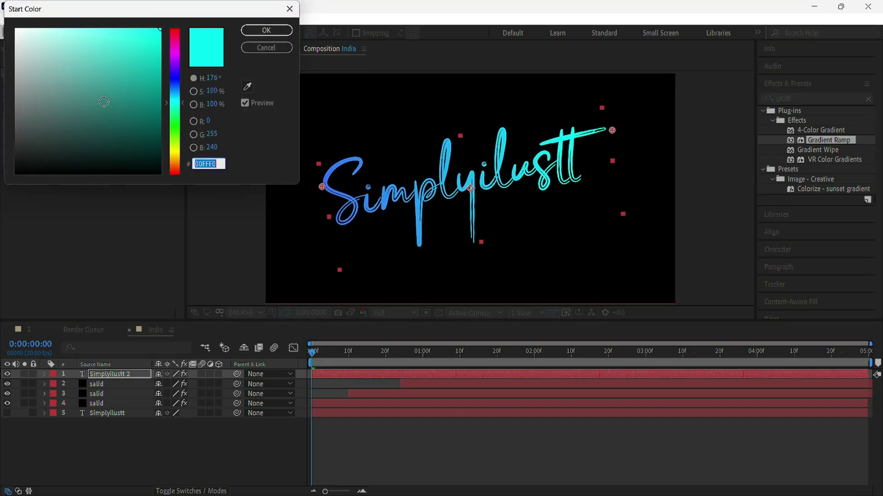
left_click_drag(103, 102, 110, 21)
left_click(266, 30)
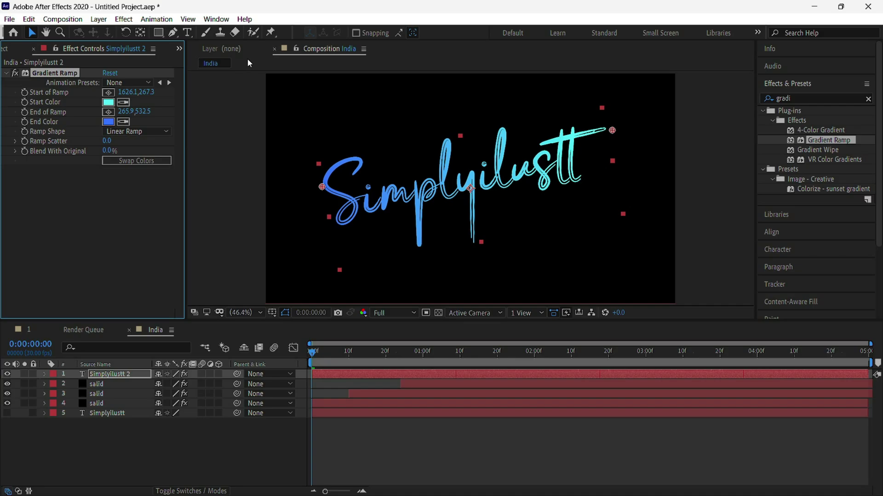
Search 'linea' in Effects & Presets and apply Linear Wipe to Simplyilustt 2.
double_click(828, 98)
key("BackSpace")
type("line")
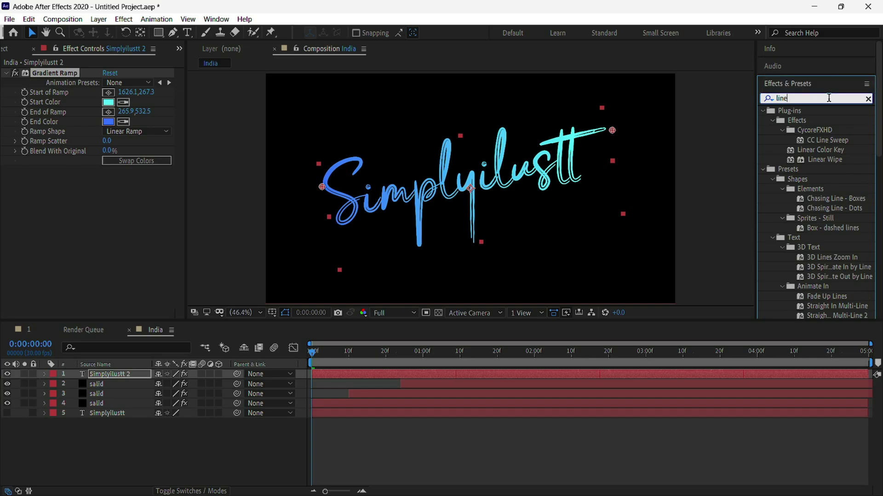
left_click(828, 98)
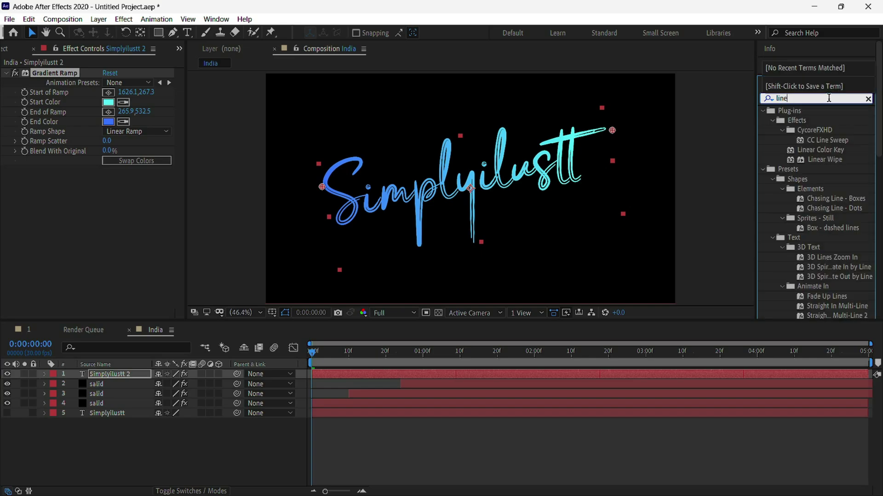
type("ar")
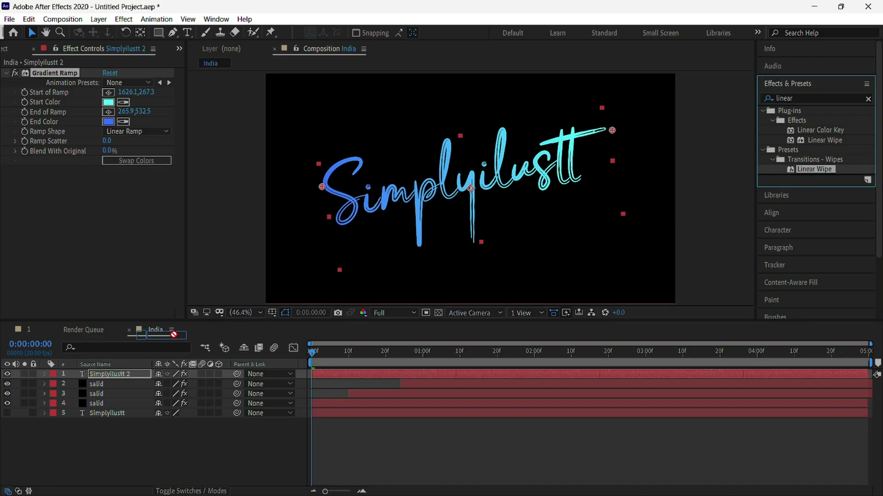
left_click_drag(829, 169, 128, 372)
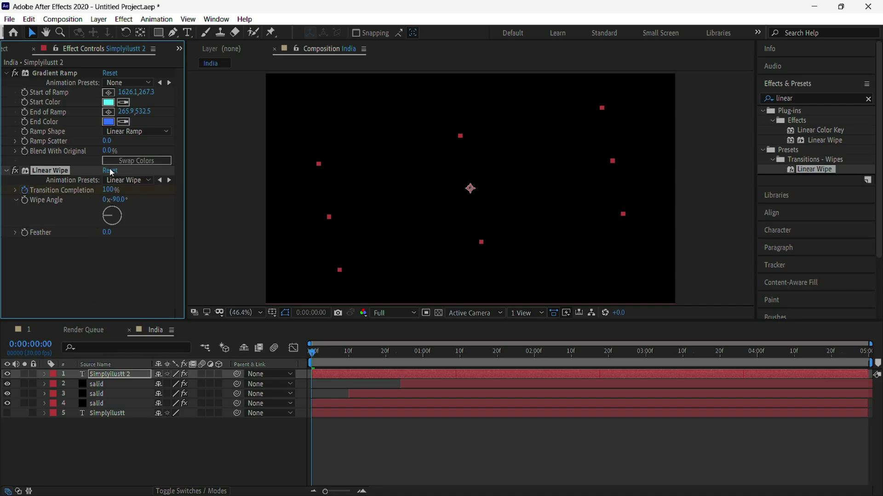
Set the Linear Wipe angle to -101° and delete the existing Transition Completion keyframes.
left_click(113, 206)
left_click_drag(121, 201, 122, 206)
key("u")
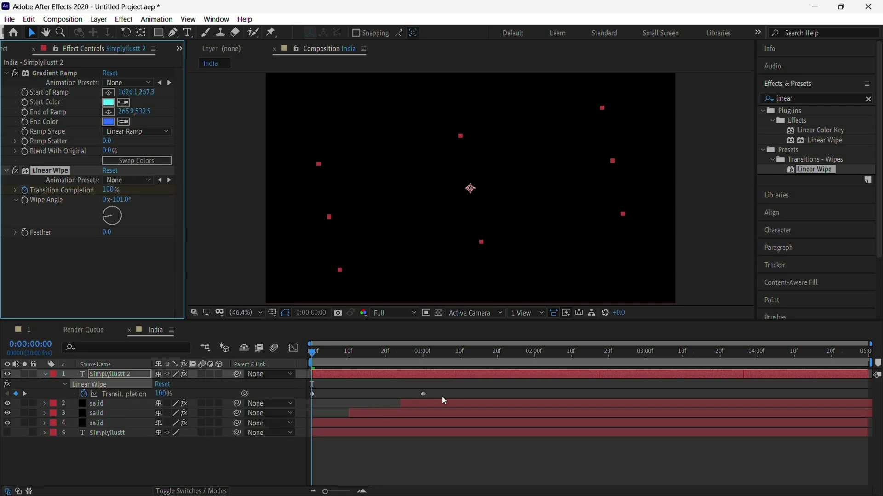
left_click_drag(442, 396, 294, 394)
key("Delete")
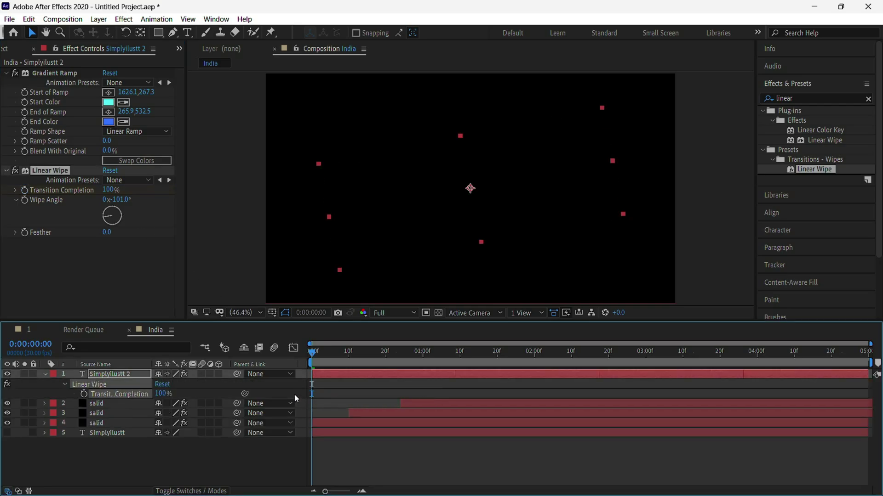
Keyframe Transition Completion at 14% at 1:20.
left_click_drag(332, 352, 495, 373)
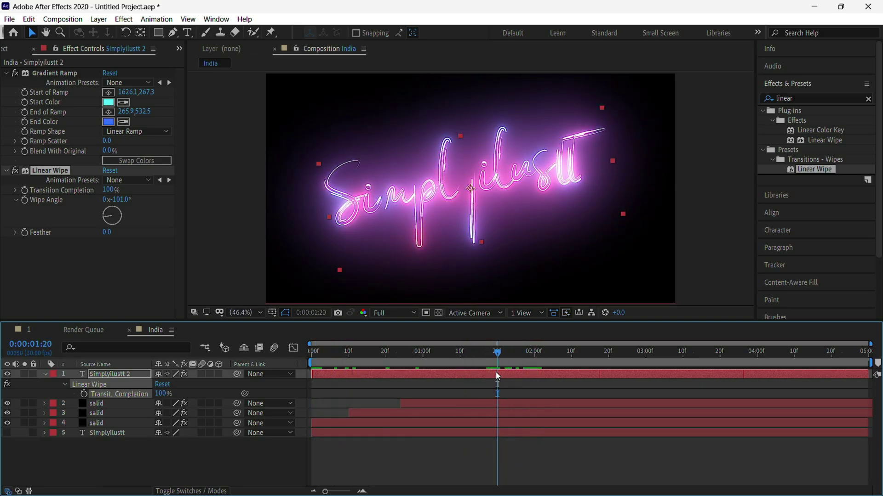
left_click(24, 190)
left_click_drag(111, 190, 112, 197)
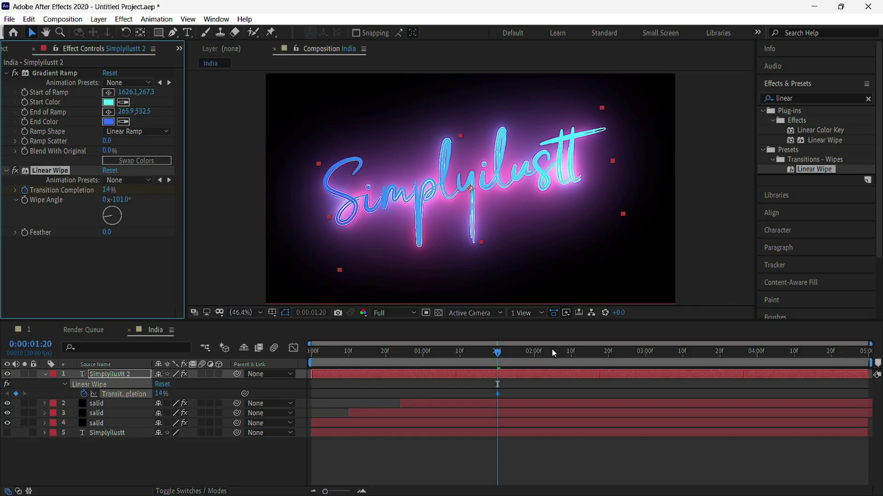
left_click_drag(551, 352, 389, 353)
left_click(481, 389)
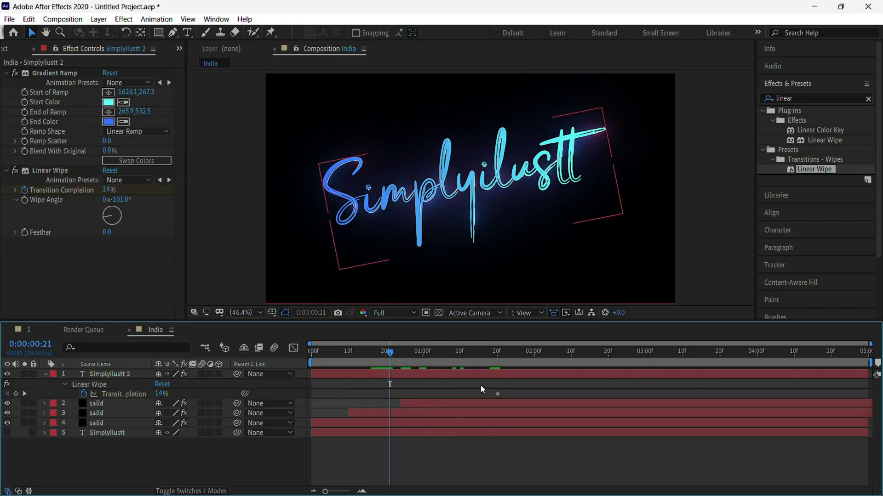
left_click(484, 393)
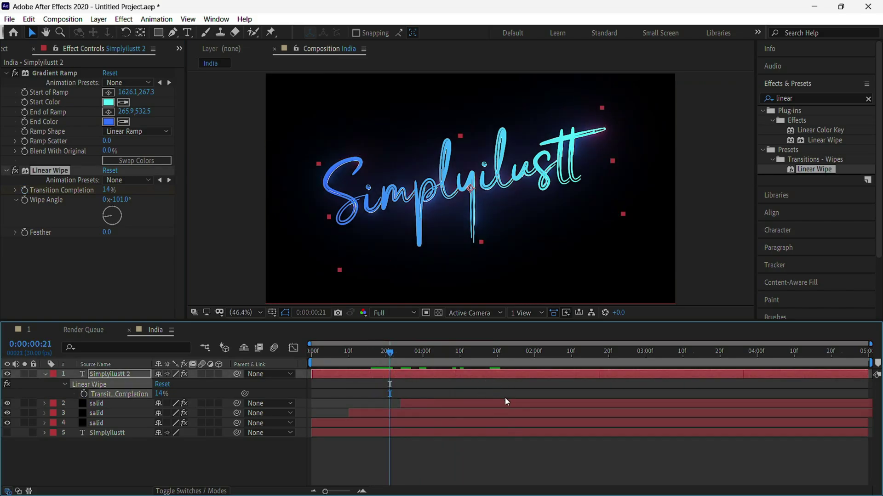
Set Transition Completion to 100% at the start, then keyframe it at 81% at 1:20.
key("Home")
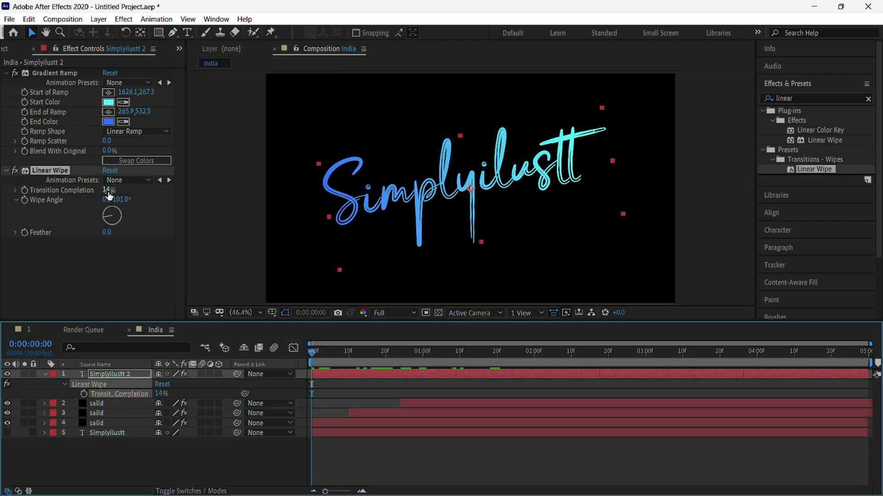
left_click_drag(109, 190, 212, 197)
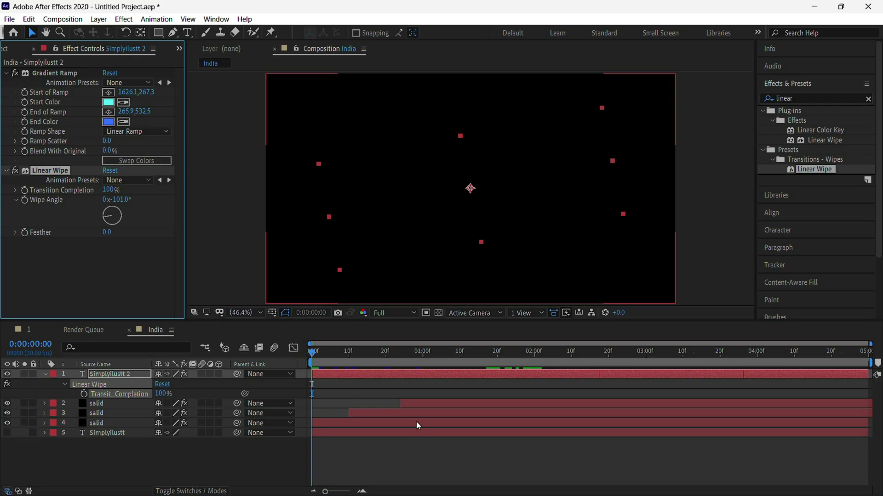
left_click_drag(311, 355, 500, 357)
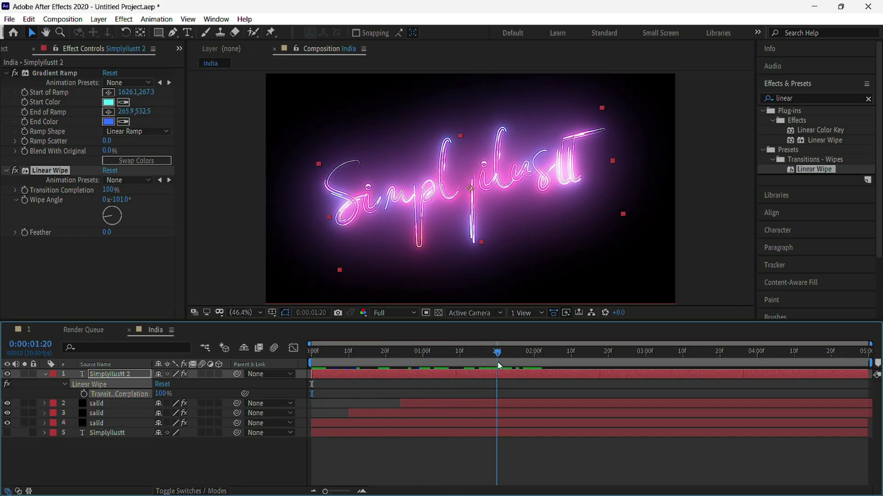
left_click(24, 190)
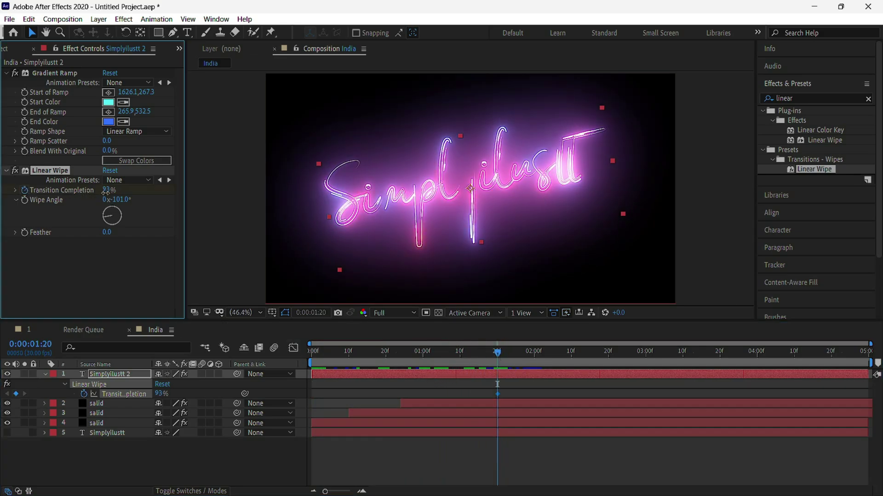
left_click_drag(109, 190, 106, 199)
Add a 15% Transition Completion keyframe at 3:24 to reveal the script.
left_click(674, 352)
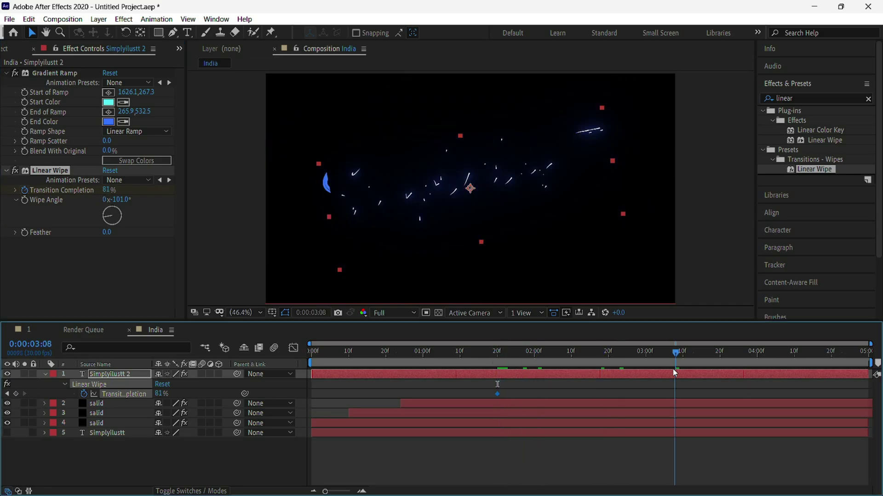
left_click_drag(674, 371, 735, 366)
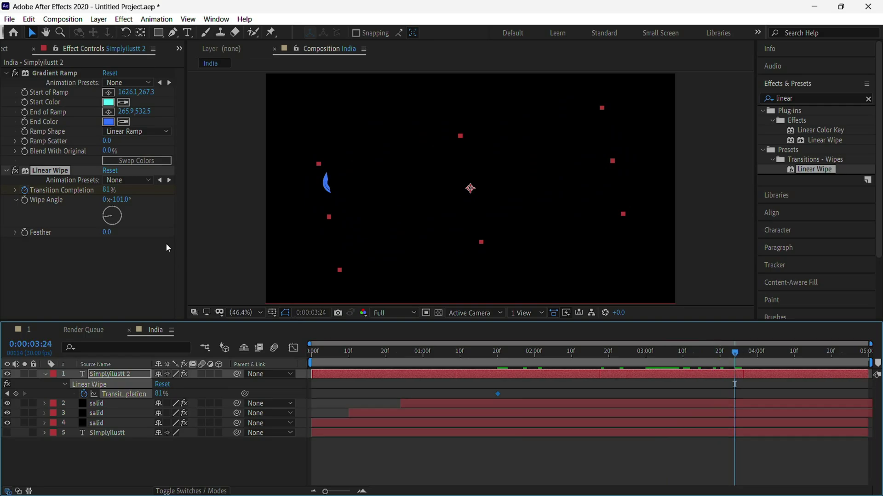
left_click_drag(109, 189, 95, 200)
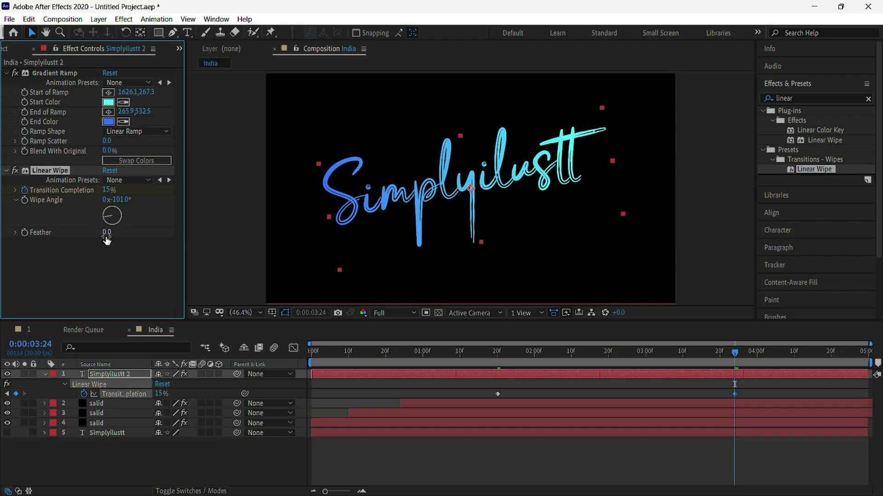
Set the Linear Wipe feather to 130 and set 87% completion at the first frame.
left_click_drag(107, 232, 197, 250)
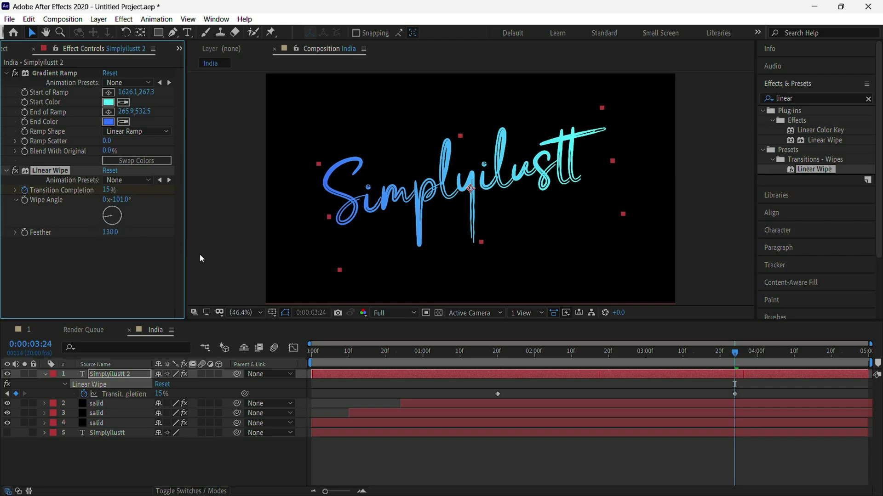
left_click_drag(448, 378, 742, 389)
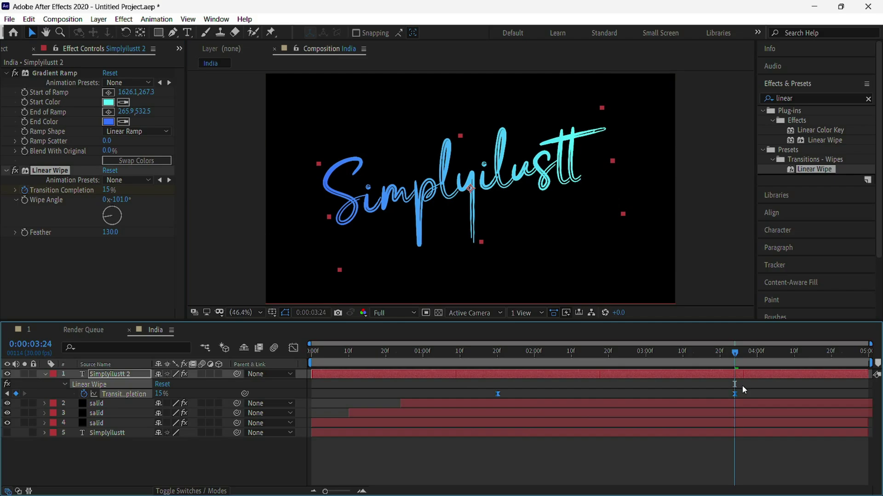
key("Home")
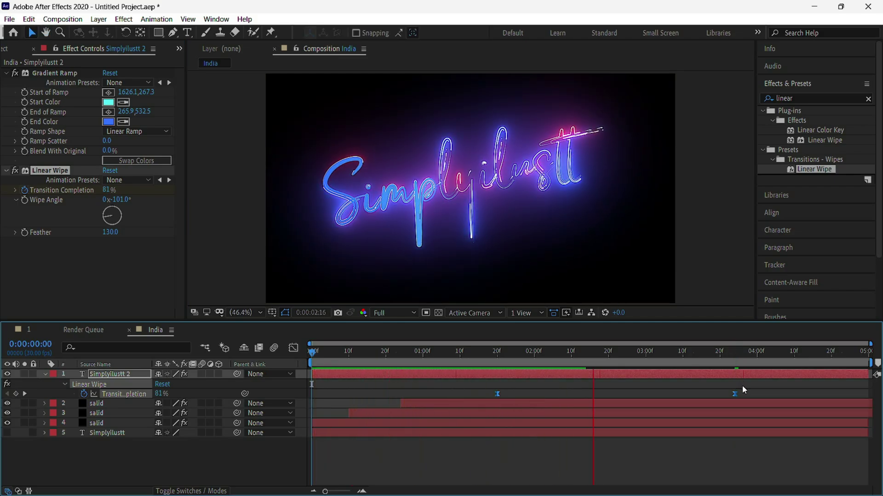
key("space")
left_click_drag(339, 354, 307, 363)
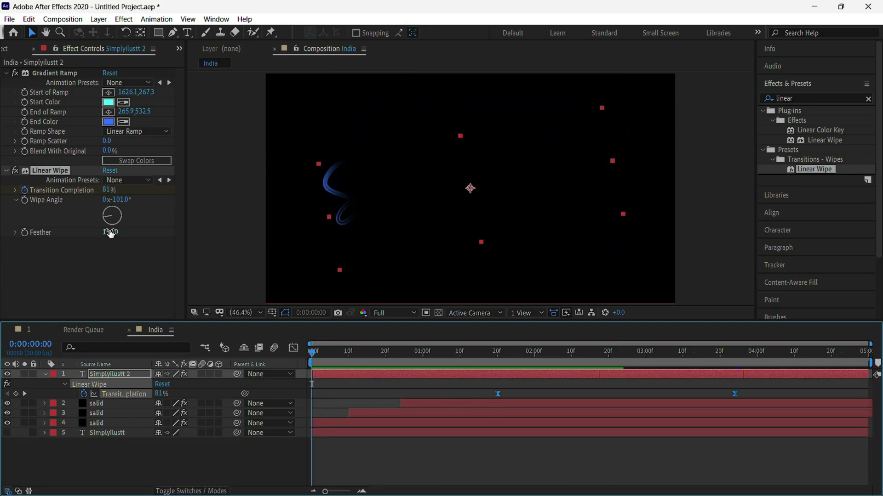
left_click_drag(107, 190, 114, 192)
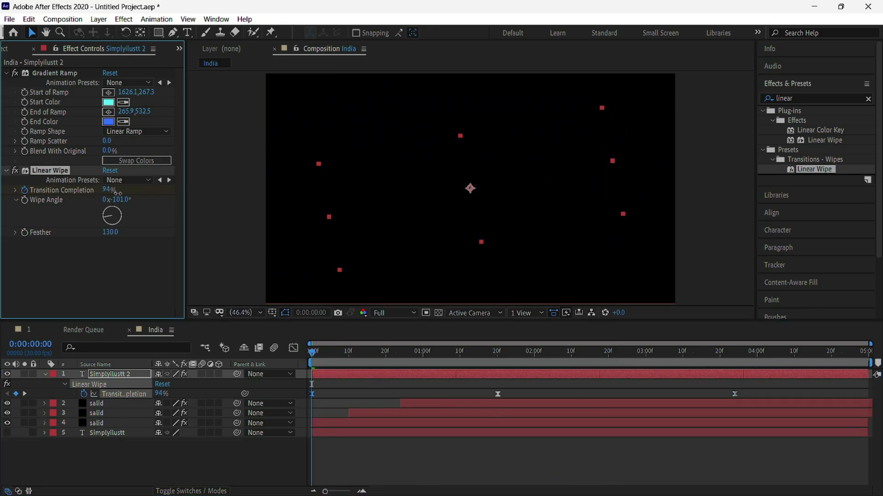
key("space")
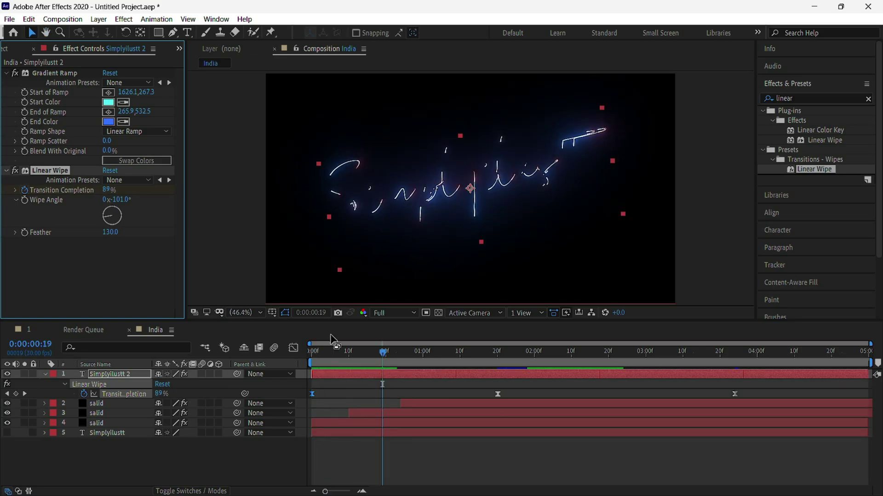
Delete the first-frame keyframe, add an 87% Transition Completion keyframe at 0:19, and preview.
left_click(312, 394)
key("Delete")
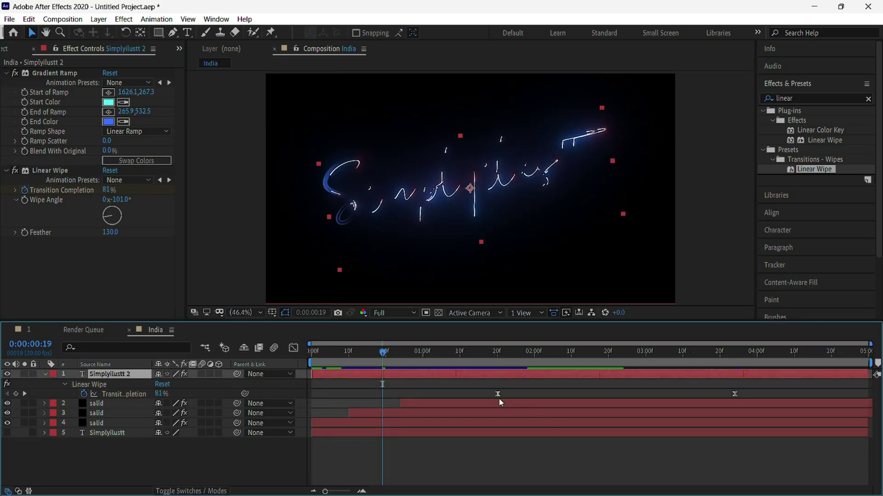
left_click(497, 395)
left_click(95, 191)
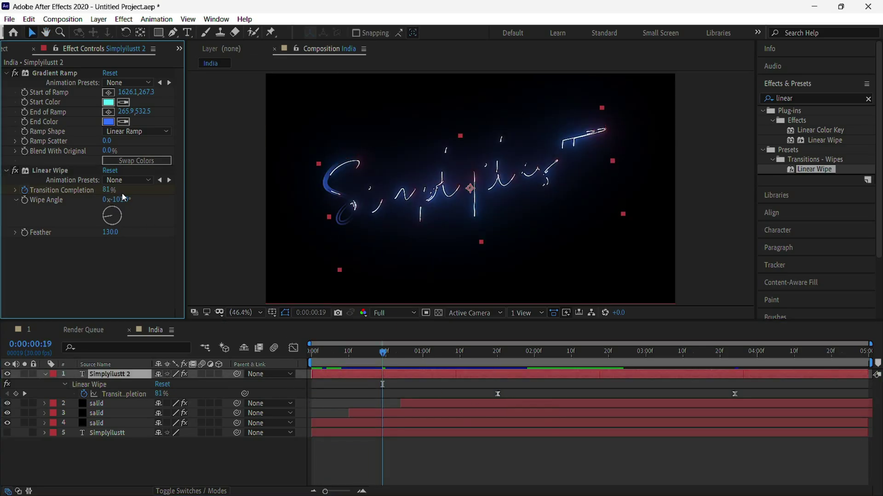
left_click_drag(106, 190, 117, 199)
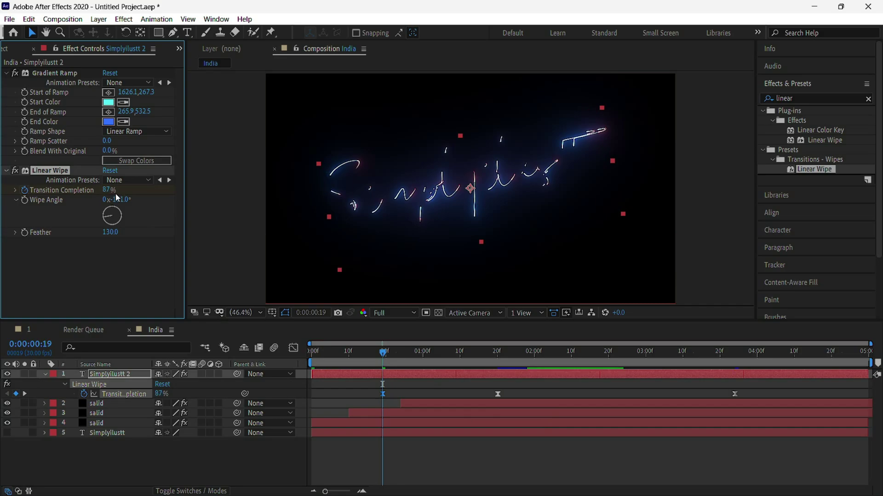
key("space")
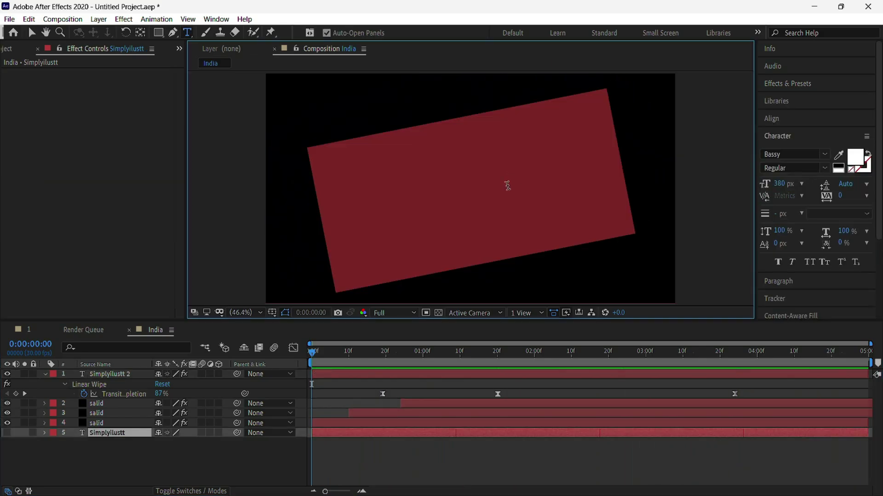
Retype the misspelled ending of the script as 'ilustt' and view the text at 1:15.
key("BackSpace")
key("BackSpace")
key("BackSpace")
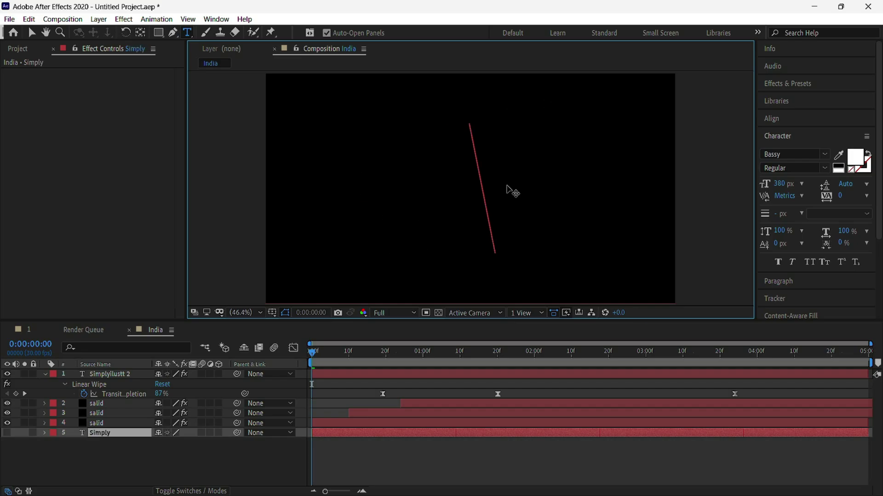
type("ilustt")
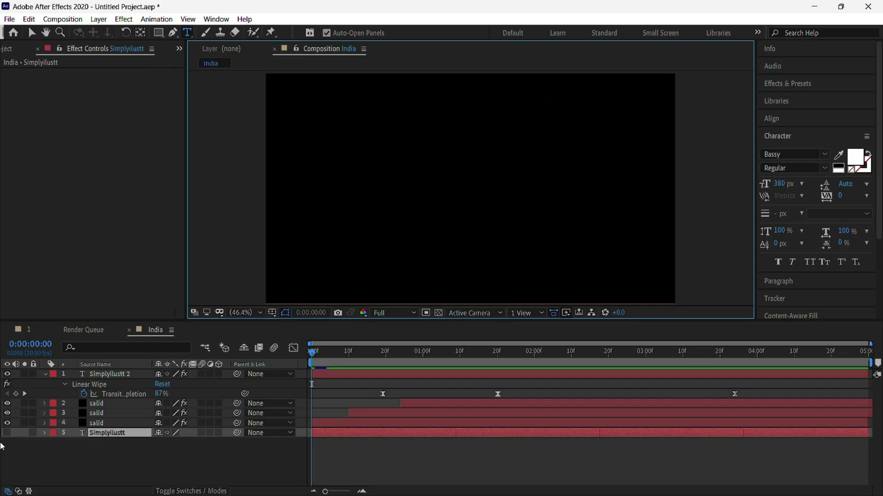
left_click(126, 375)
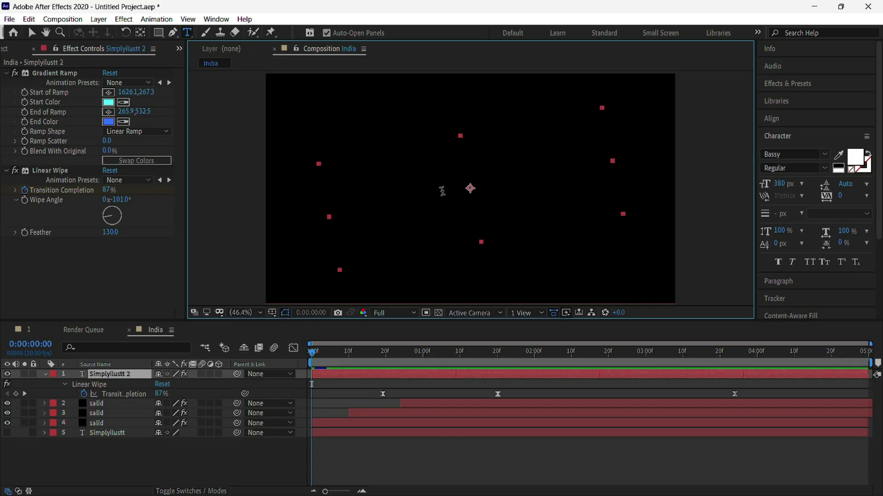
mouse_move(313, 354)
left_mouse_down()
mouse_move(481, 395)
mouse_move(597, 397)
left_mouse_up()
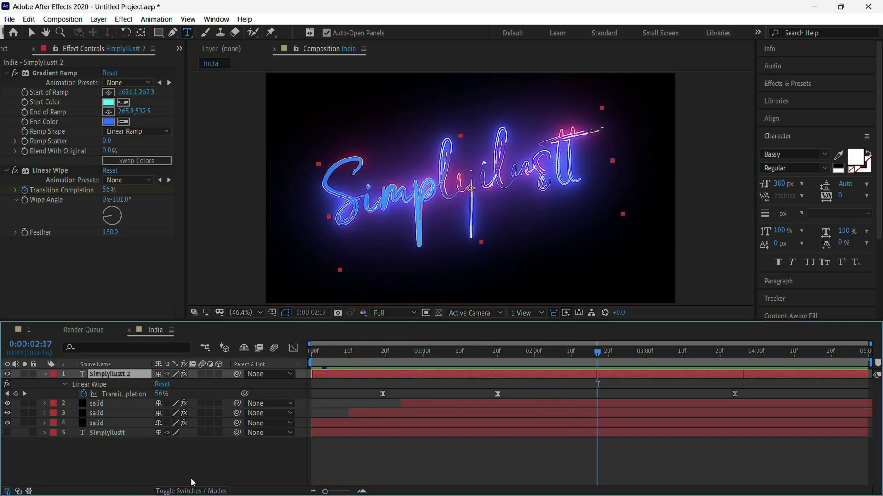
Respell the top text layer's script as 'Simplyillustt' after 'Sim'.
left_click(127, 432)
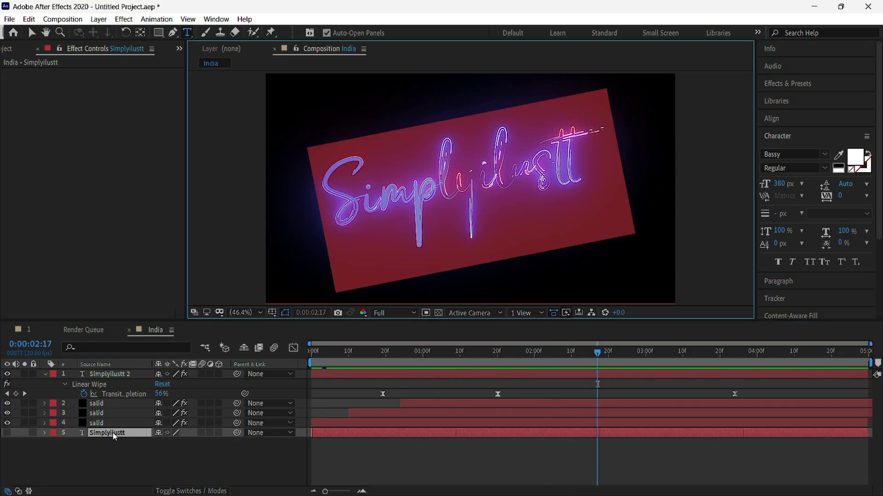
left_click(510, 169)
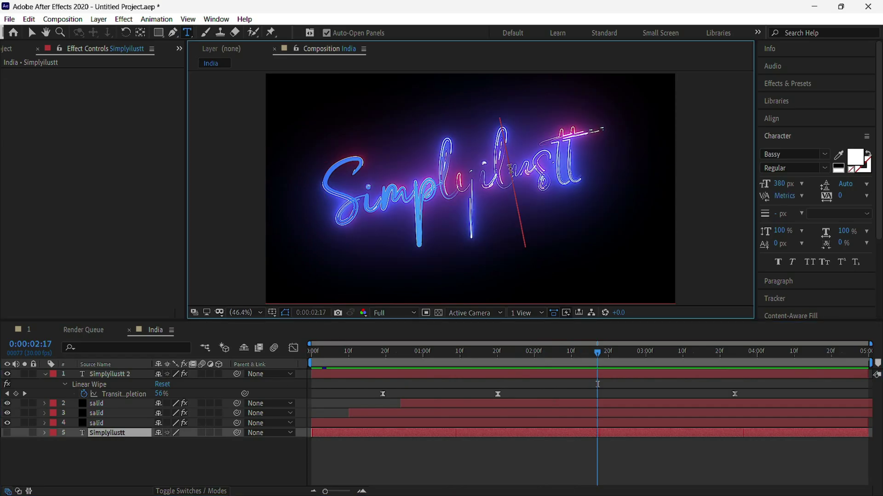
type("l")
key("Escape")
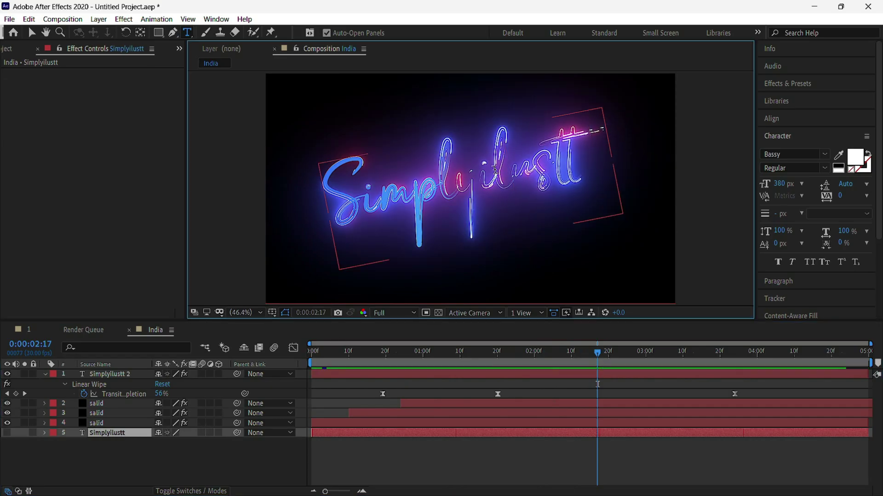
left_click(512, 174)
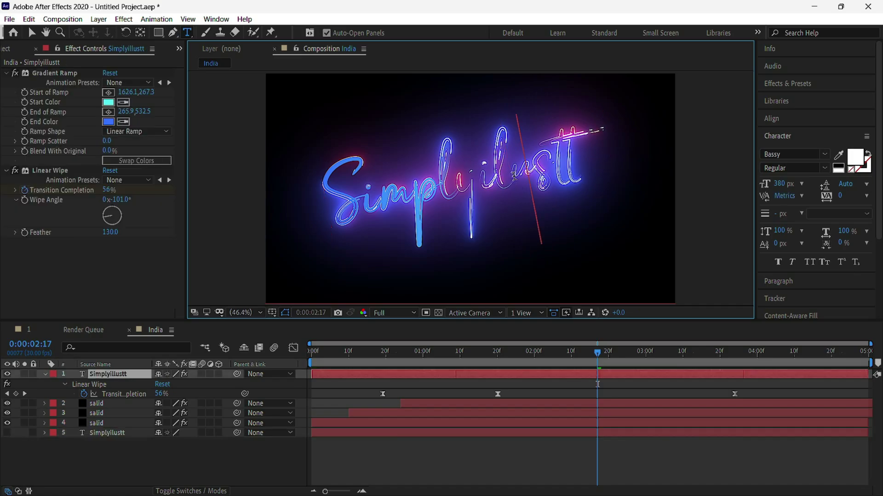
type("l")
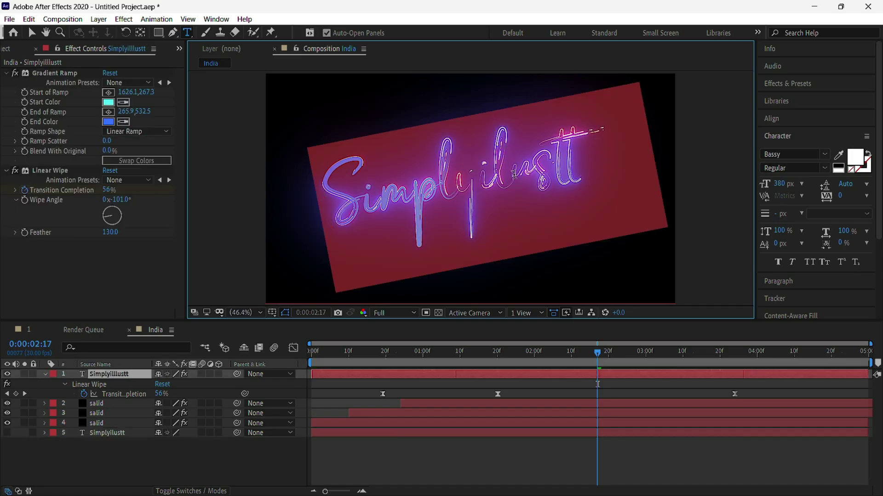
key("BackSpace")
key("BackSpace")
key("BackSpace")
type("Sim")
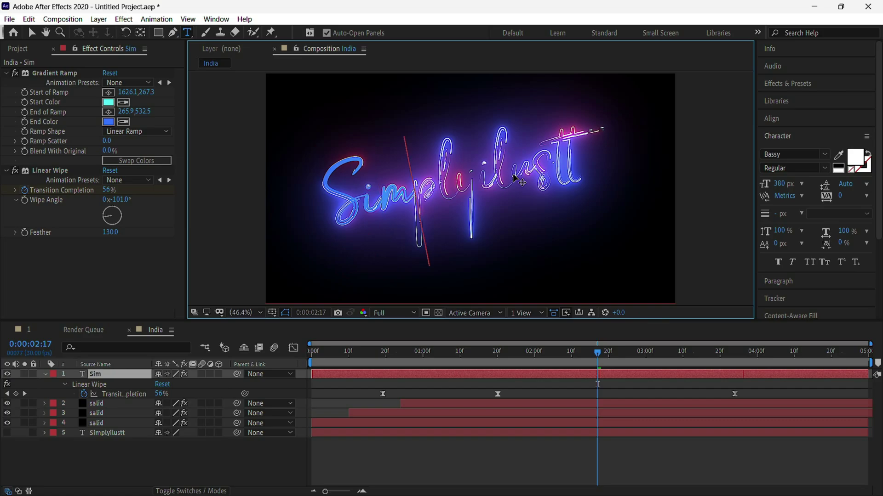
type("plyillustt")
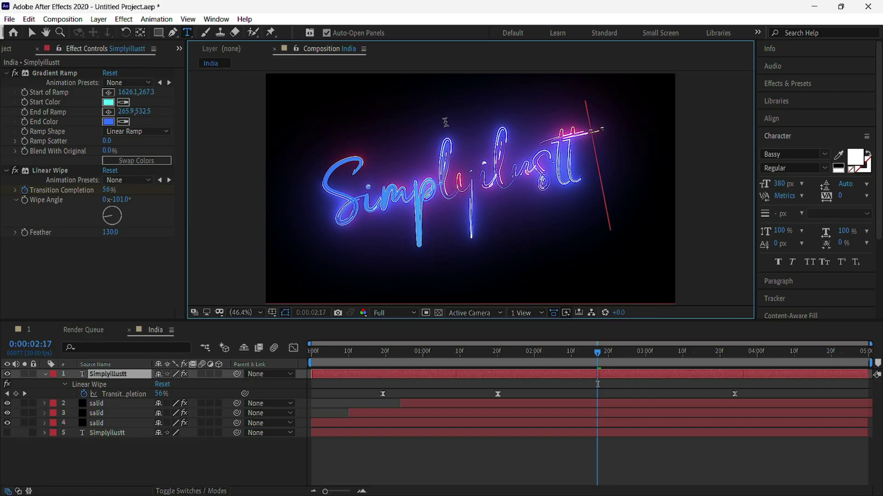
Add the missing 'l' to the bottom text layer's script, then return to the animation start.
left_click(132, 434)
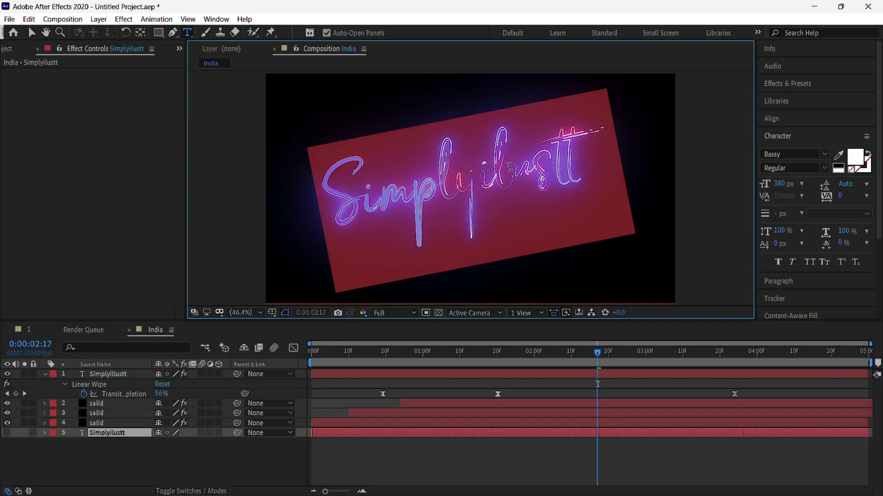
left_click(511, 167)
type("l")
left_click(106, 374)
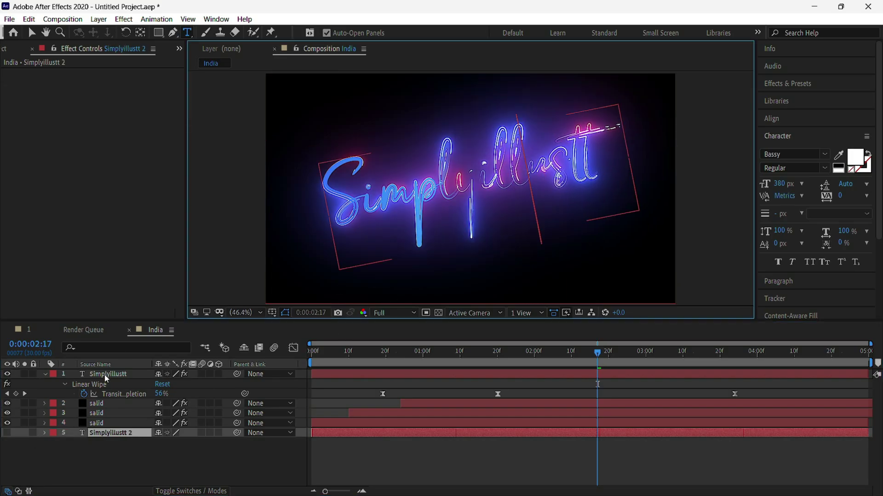
left_click_drag(599, 355, 299, 388)
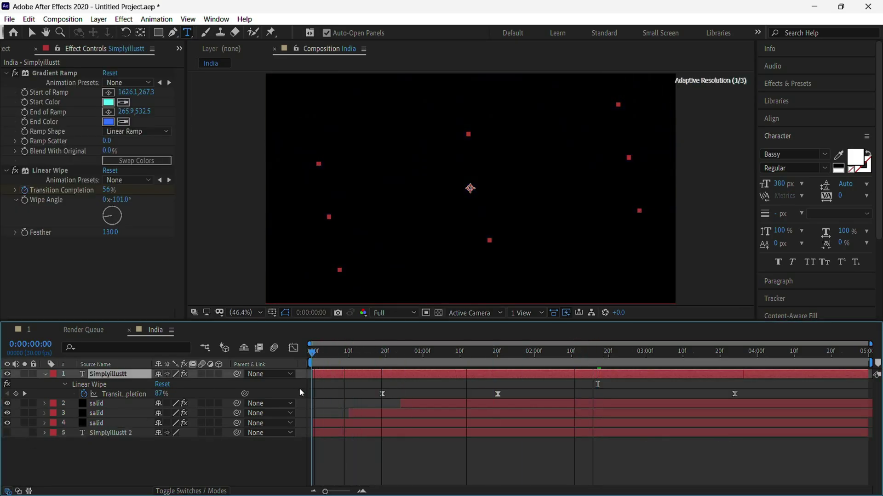
key("space")
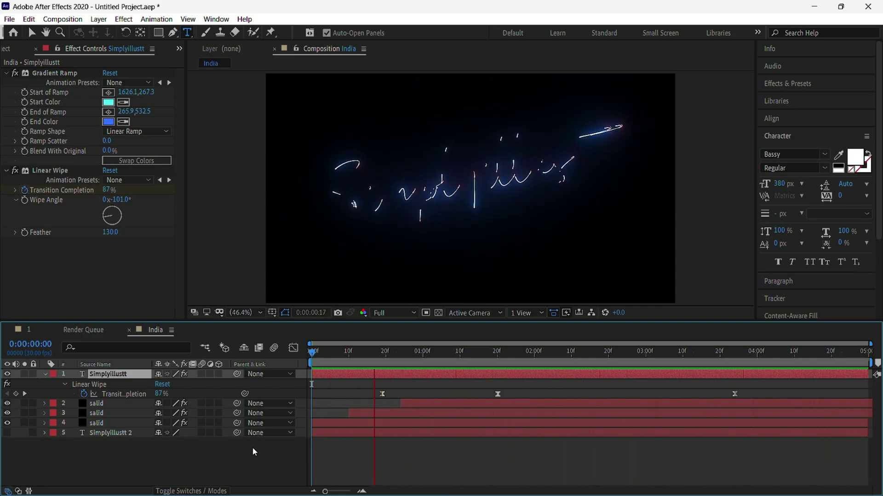
left_click_drag(244, 458, 71, 380)
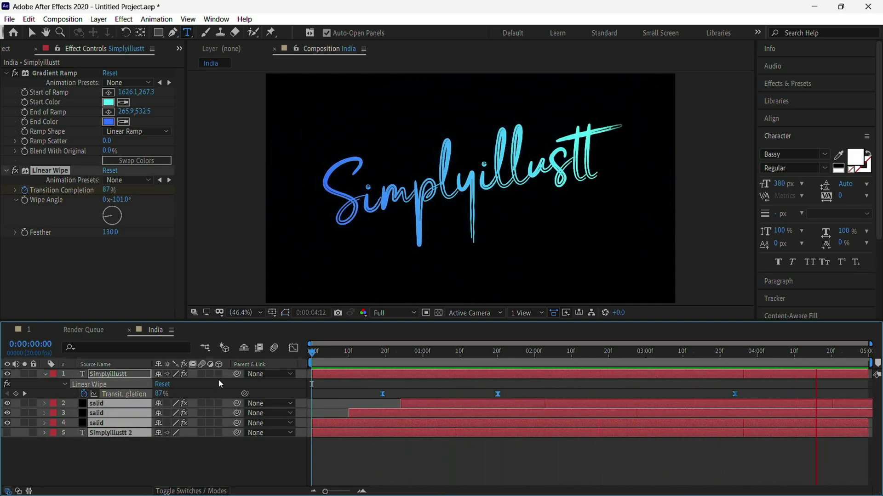
Make the text and solid layers 3D and add a new camera layer.
left_click(218, 375)
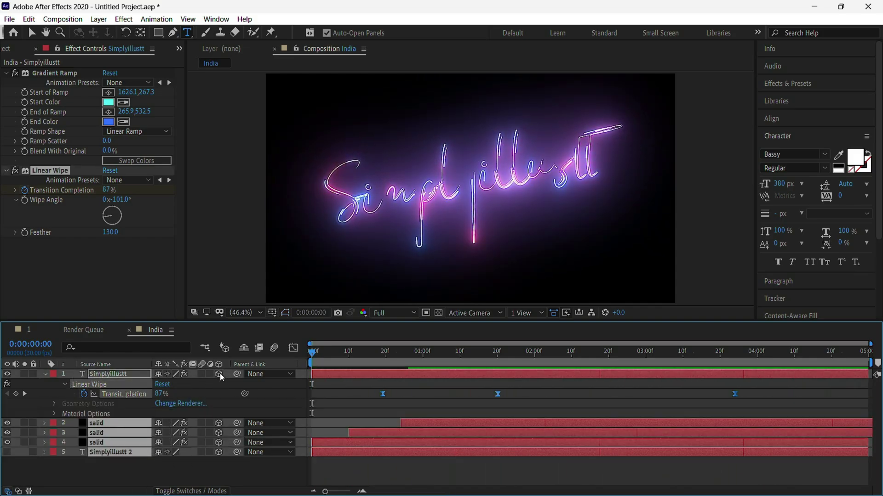
left_click(46, 374)
right_click(202, 434)
mouse_move(241, 313)
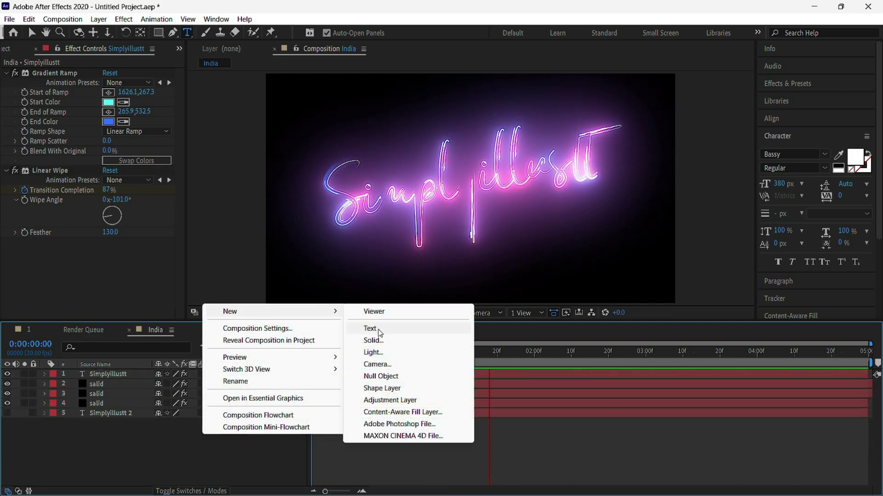
left_click(382, 364)
left_click(332, 278)
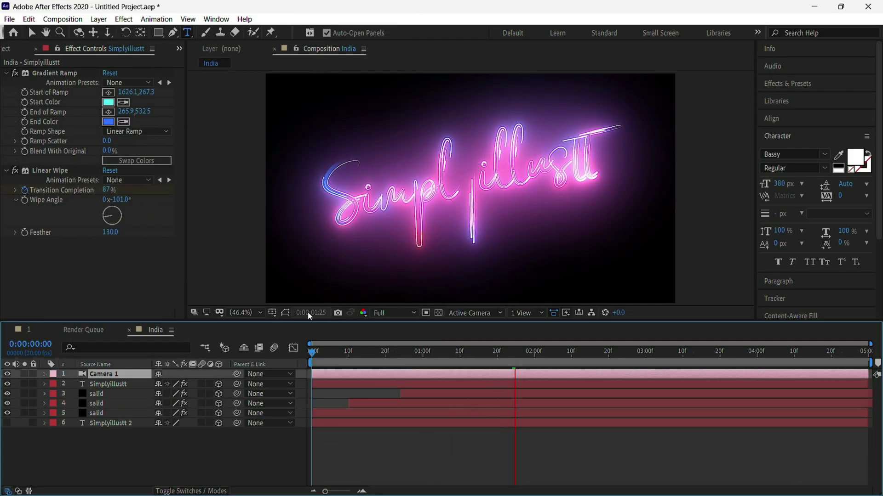
Keyframe camera Position Z from -2666.7 at 2:10 to -2545.7 at 2:26, with Easy Ease.
key("p")
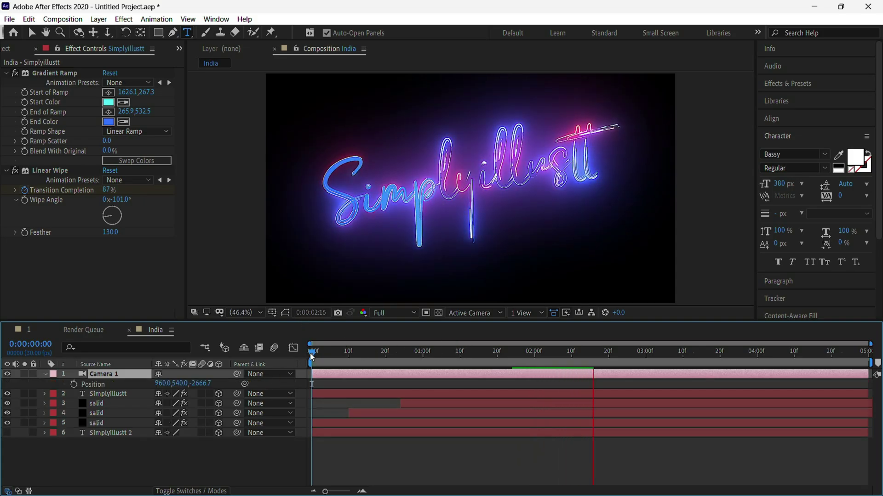
left_click(523, 353)
left_click_drag(534, 365, 571, 360)
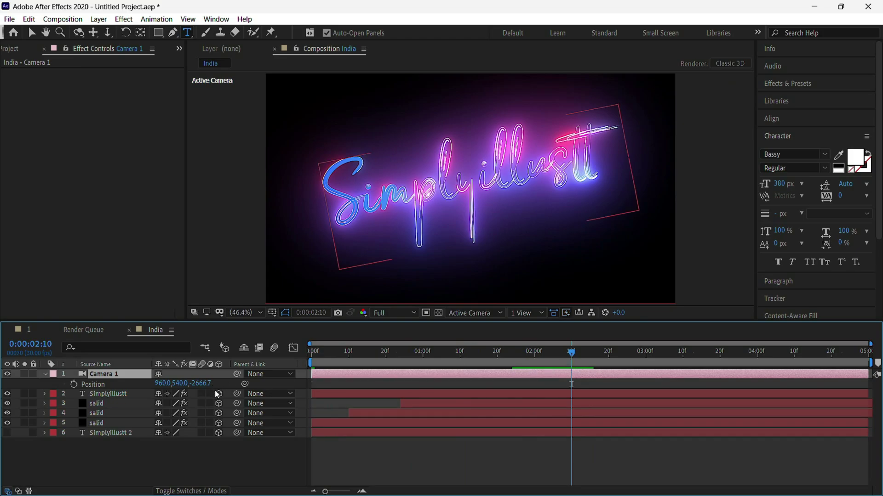
left_click(74, 384)
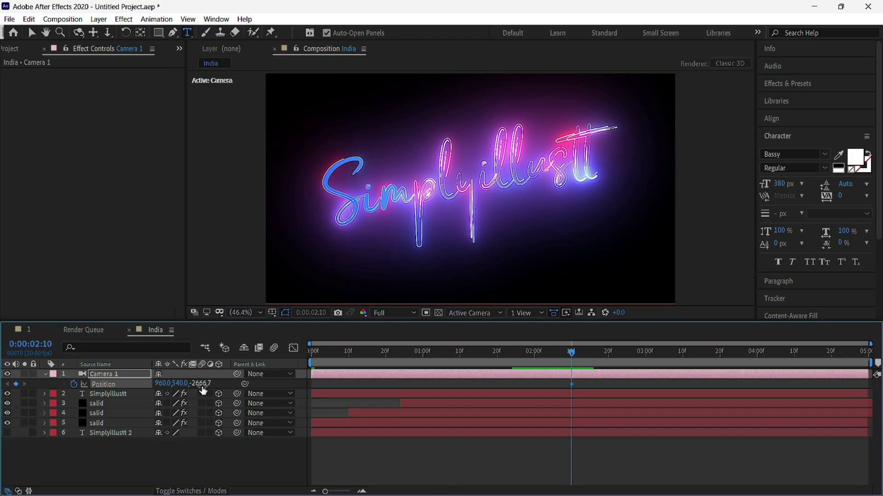
left_click_drag(592, 361, 634, 372)
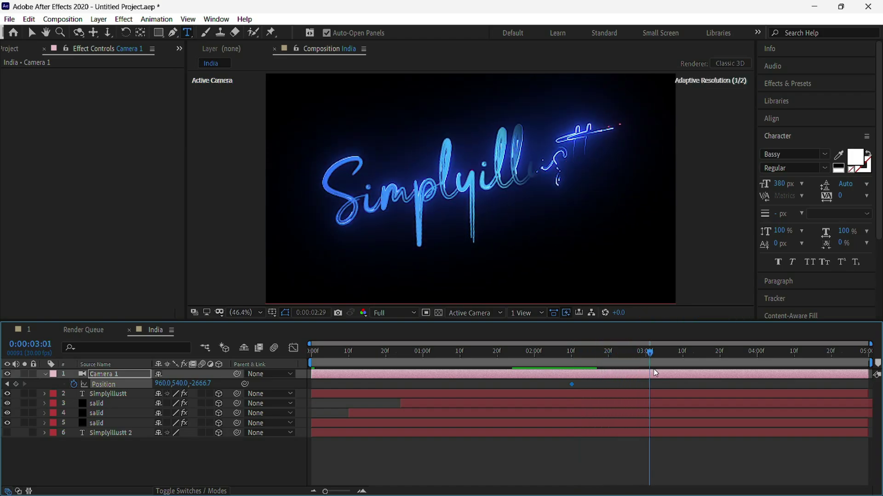
left_click_drag(635, 372, 632, 368)
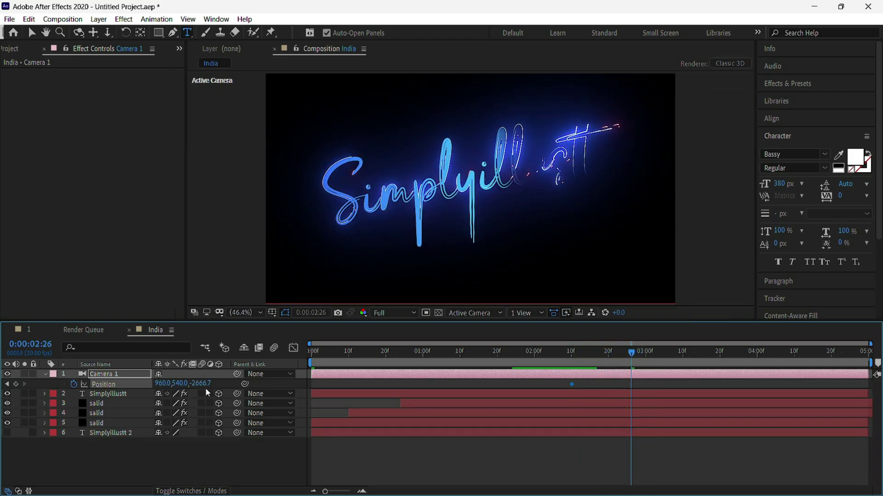
left_click_drag(202, 383, 271, 383)
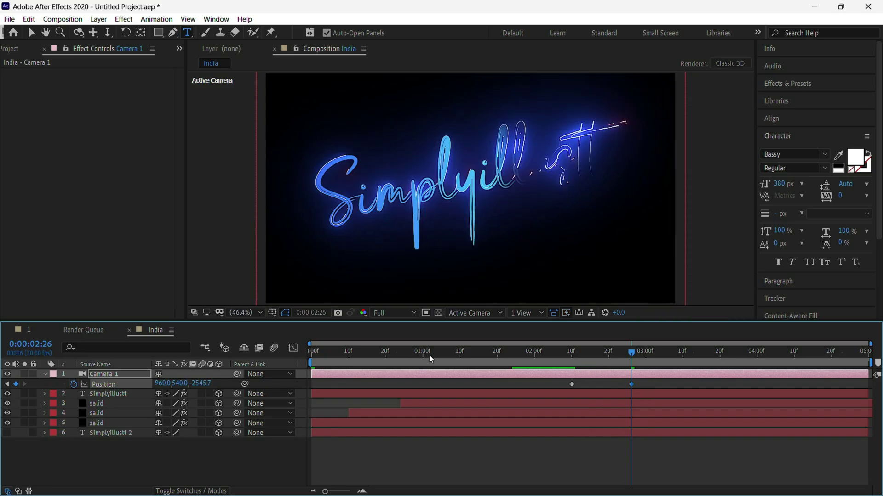
left_click_drag(641, 380, 565, 391)
key("F9")
left_click(560, 351)
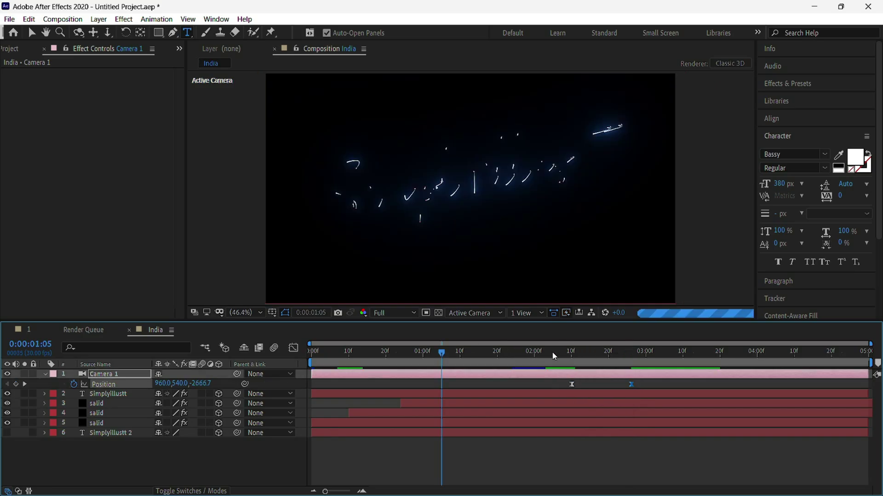
Preview the camera push and shift its final Position keyframe a few frames earlier.
mouse_move(560, 353)
left_mouse_down()
mouse_move(624, 353)
mouse_move(569, 378)
mouse_move(601, 384)
left_mouse_up()
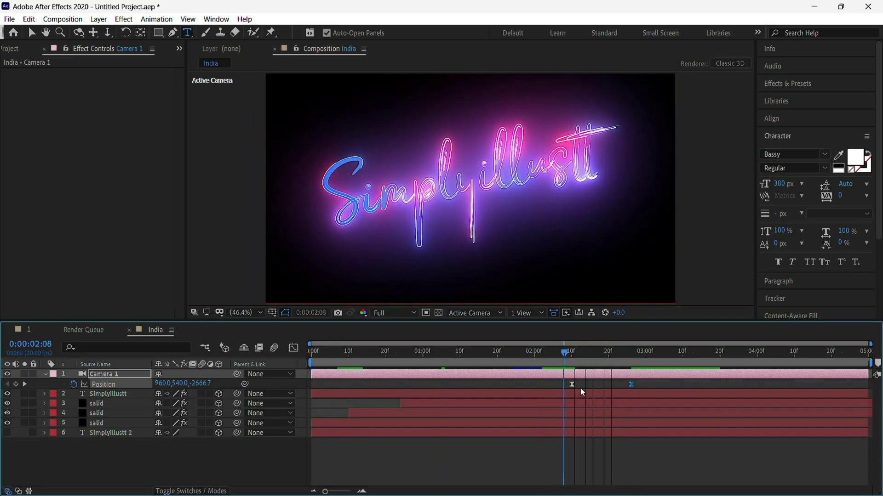
mouse_move(601, 384)
left_mouse_down()
mouse_move(619, 388)
mouse_move(577, 391)
mouse_move(558, 382)
left_mouse_up()
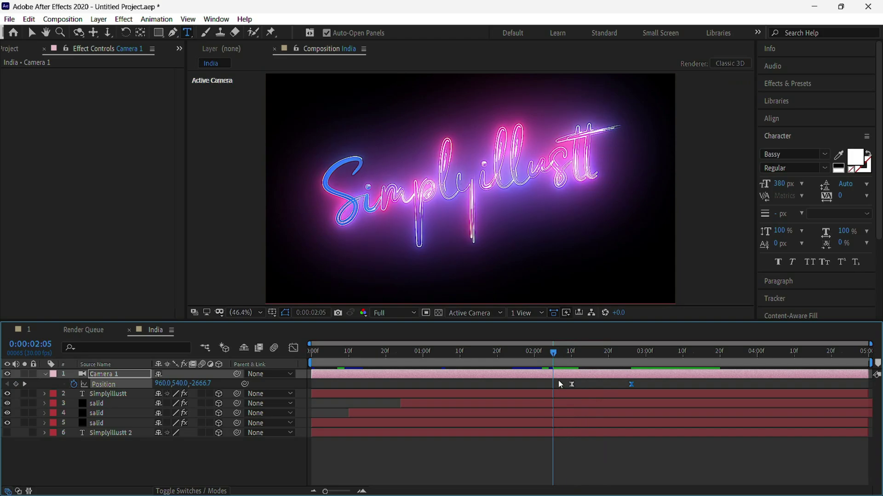
key("space")
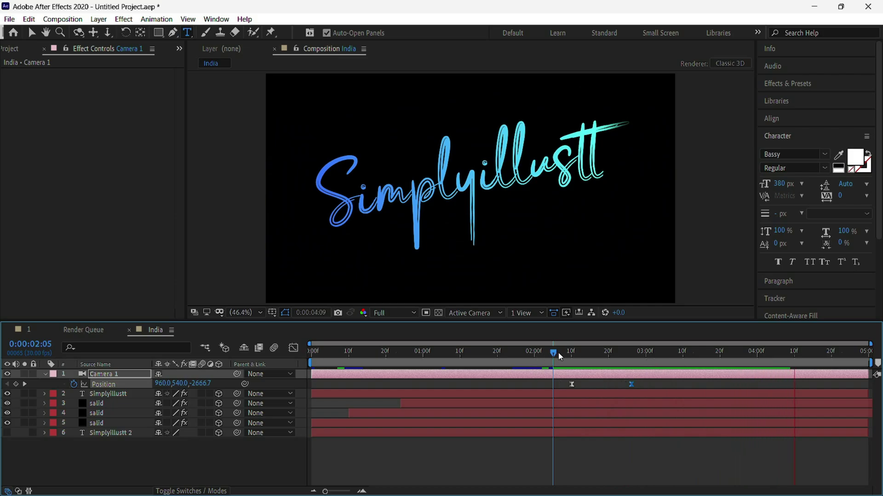
key("space")
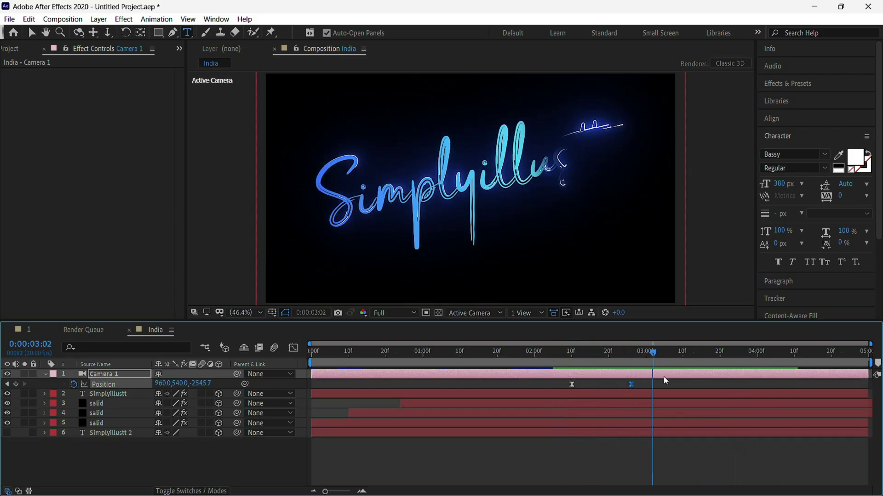
mouse_move(666, 380)
left_mouse_down()
mouse_move(685, 394)
mouse_move(672, 412)
mouse_move(643, 385)
left_mouse_up()
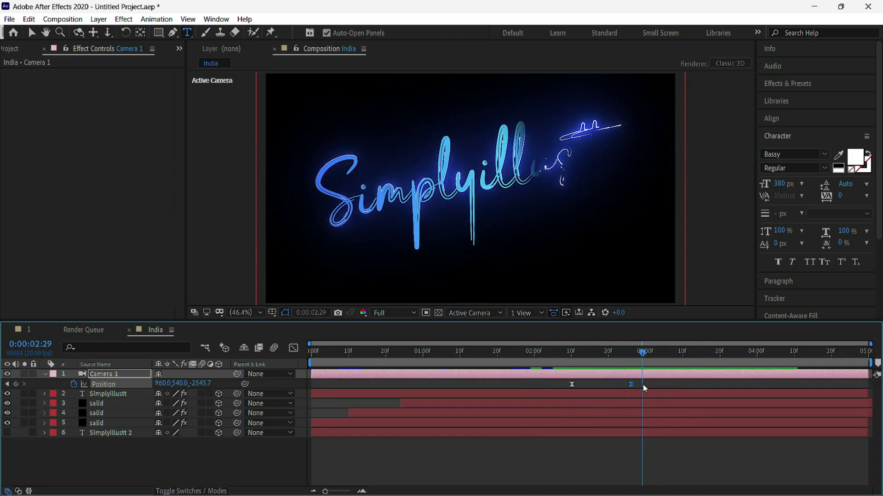
mouse_move(631, 384)
left_mouse_down()
mouse_move(560, 376)
mouse_move(646, 377)
mouse_move(623, 387)
mouse_move(638, 387)
left_mouse_up()
Pre-compose all six layers, camera included, into Pre-comp 1 with all attributes moved.
left_click(635, 394)
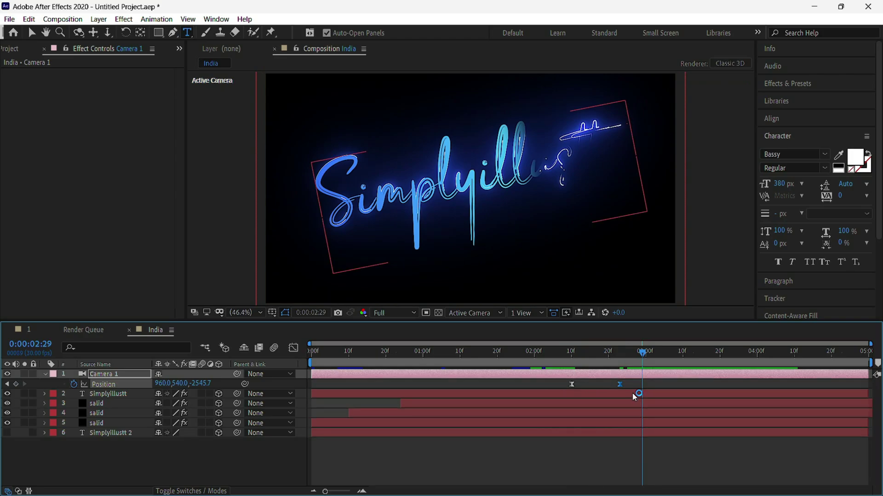
left_click(84, 374)
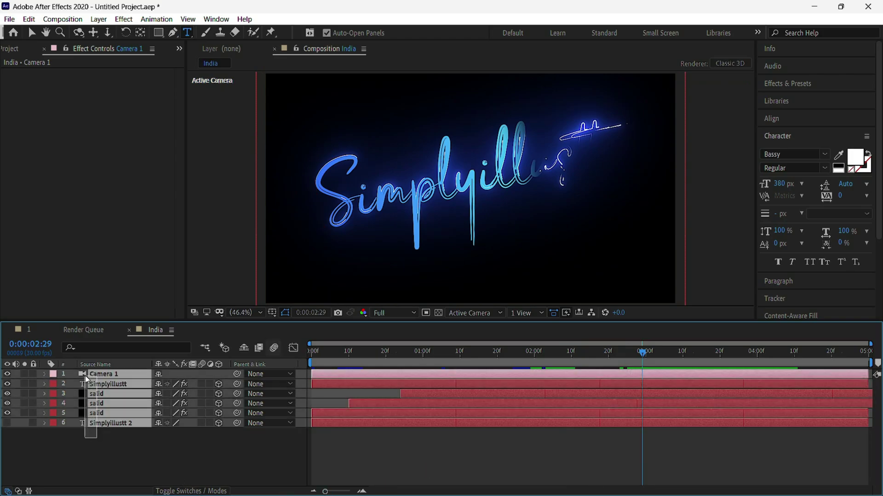
right_click(83, 373)
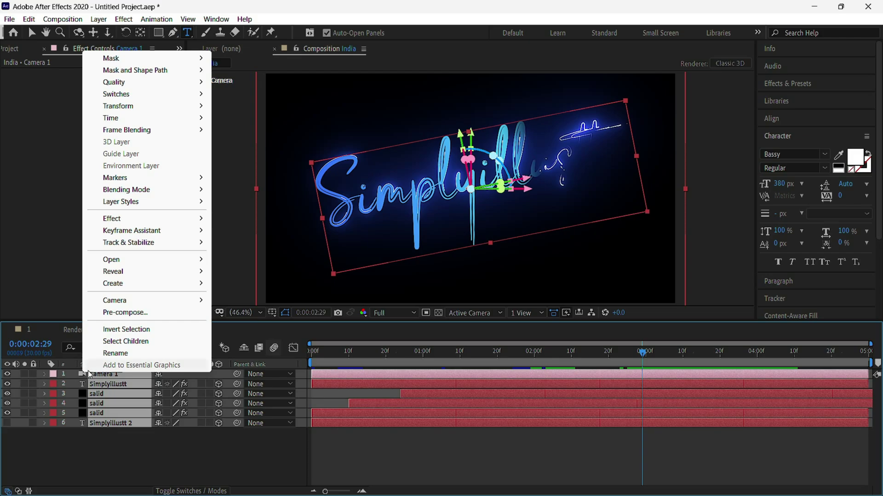
left_click(145, 313)
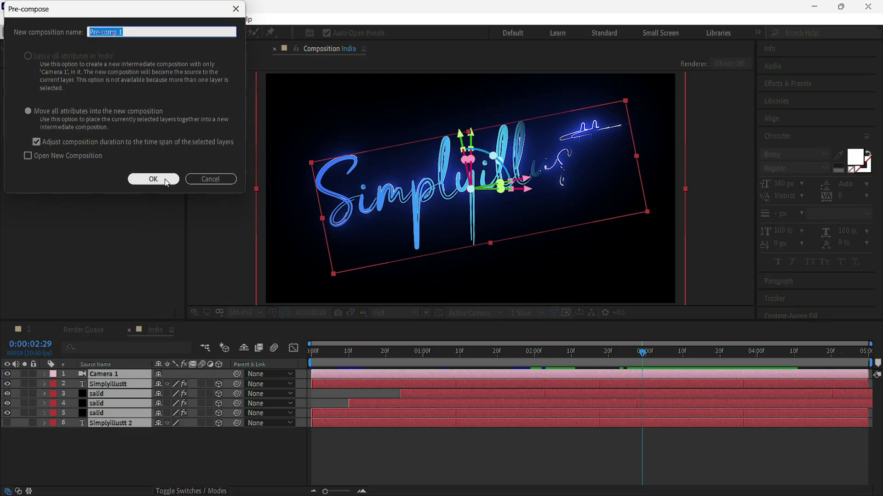
mouse_move(152, 12)
left_mouse_down()
mouse_move(517, 157)
mouse_move(505, 153)
left_mouse_up()
left_click(506, 319)
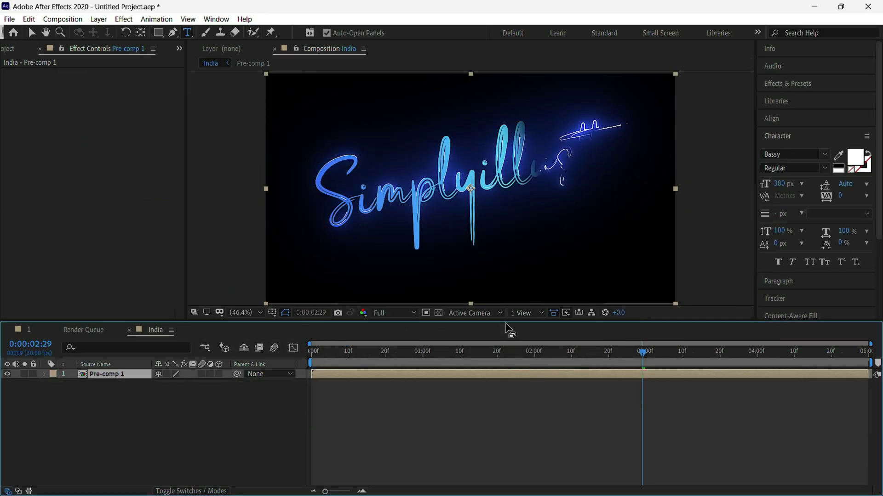
left_click(229, 410)
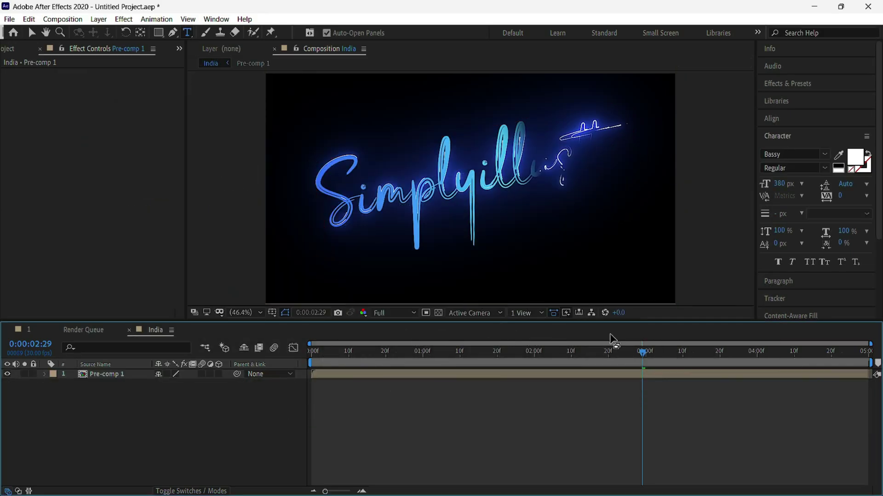
left_click_drag(643, 354, 316, 377)
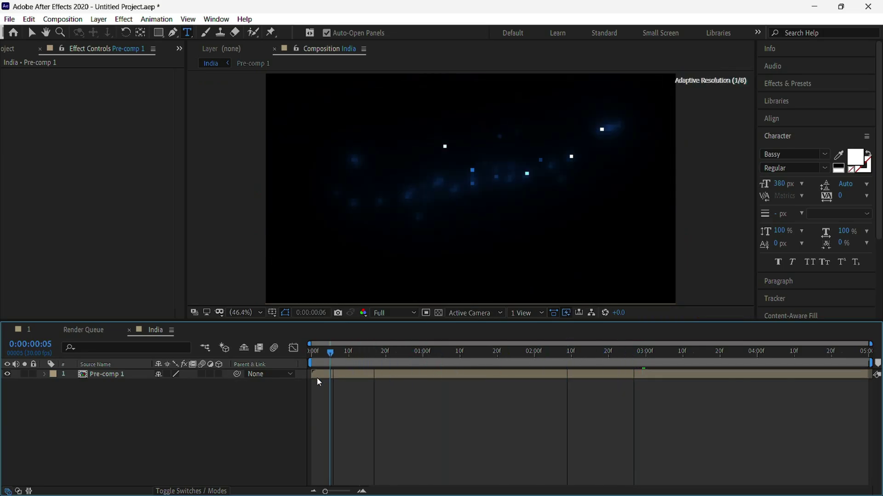
key("space")
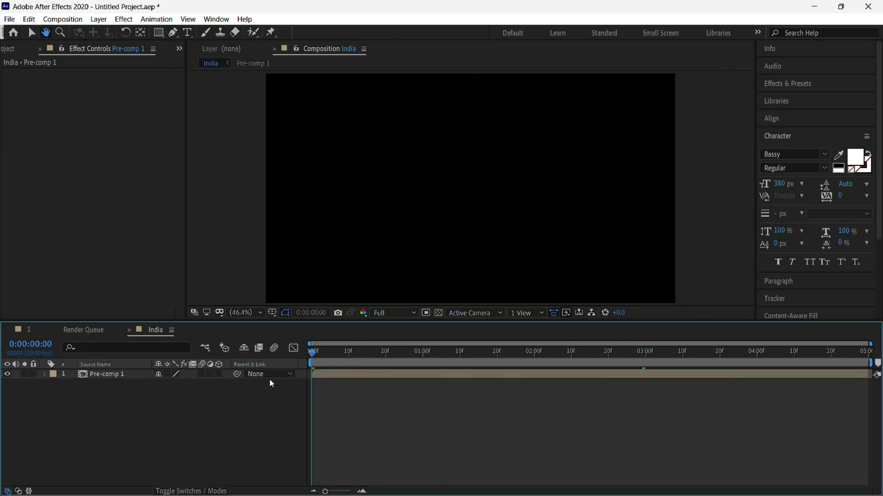